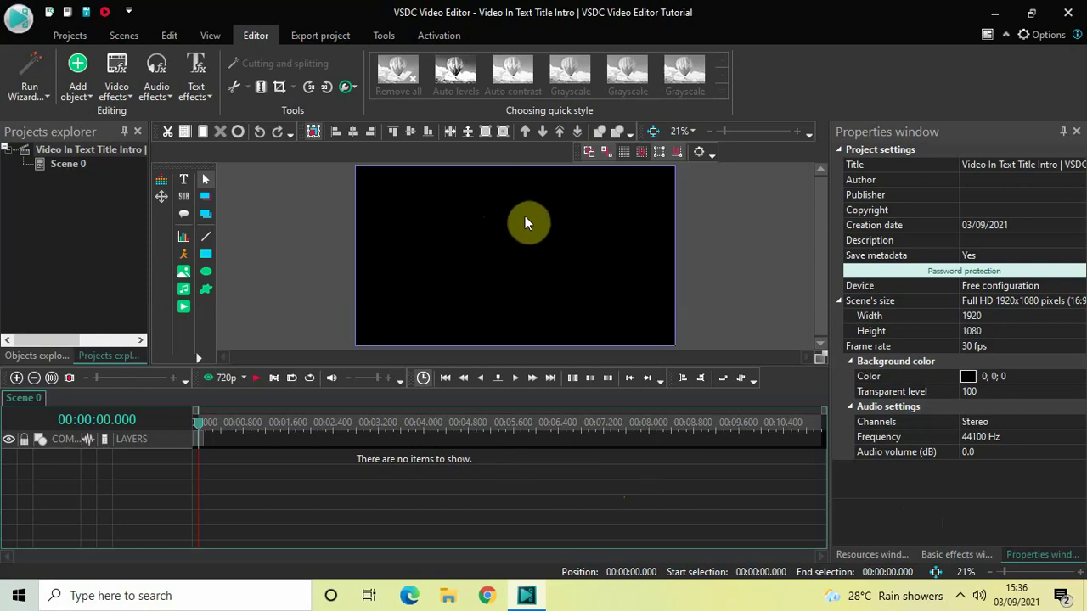
Step: Insert Text 1 on the canvas and match its size to the 1920×1080 parent scene
left_click(77, 85)
mouse_move(209, 243)
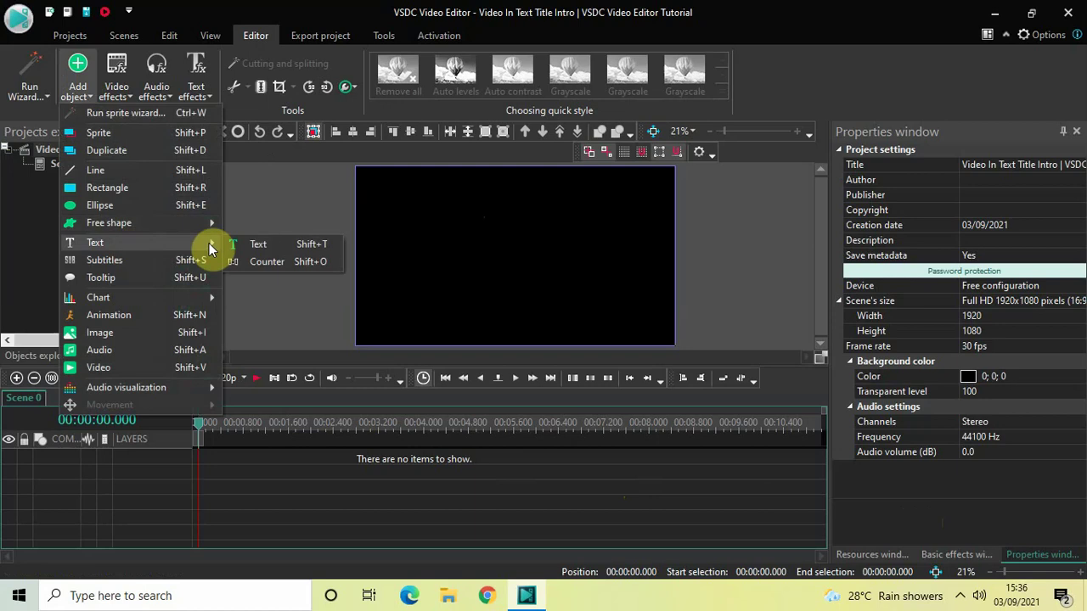
left_click(269, 243)
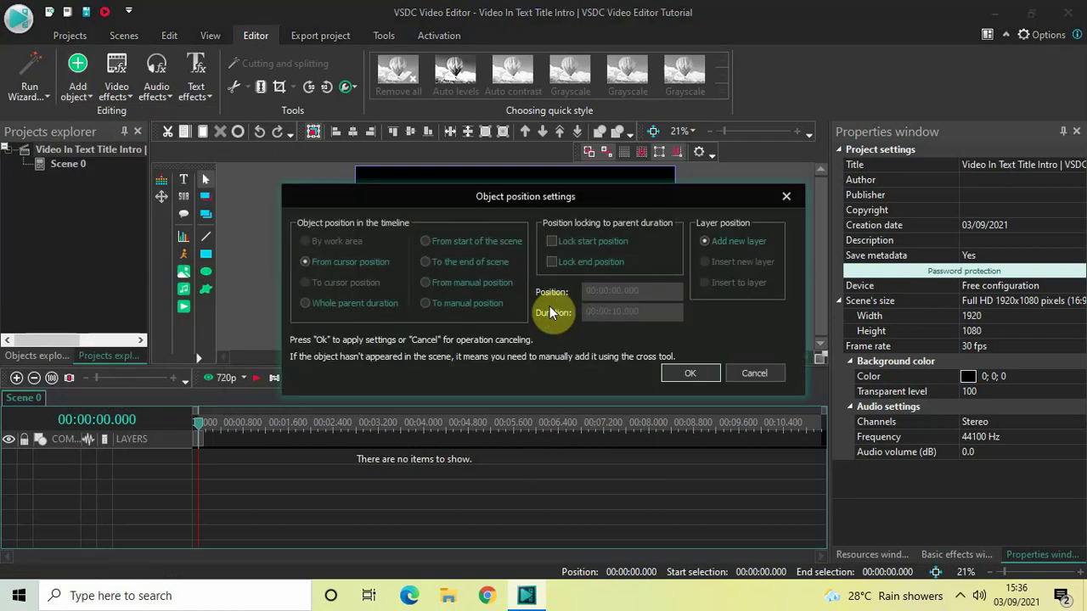
left_click(685, 374)
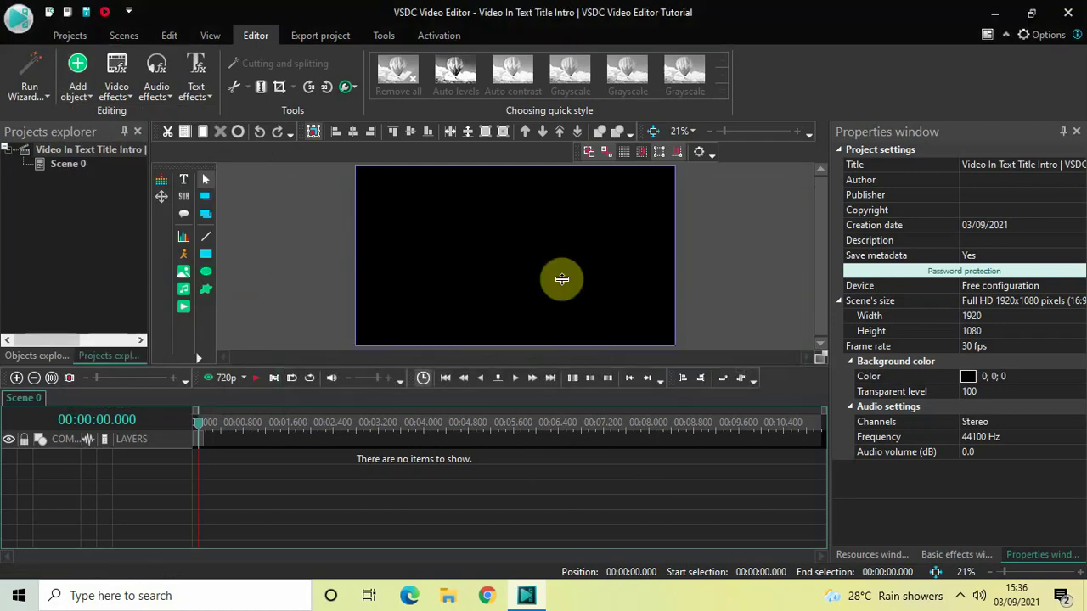
left_click(380, 191)
left_click_drag(381, 192, 614, 313)
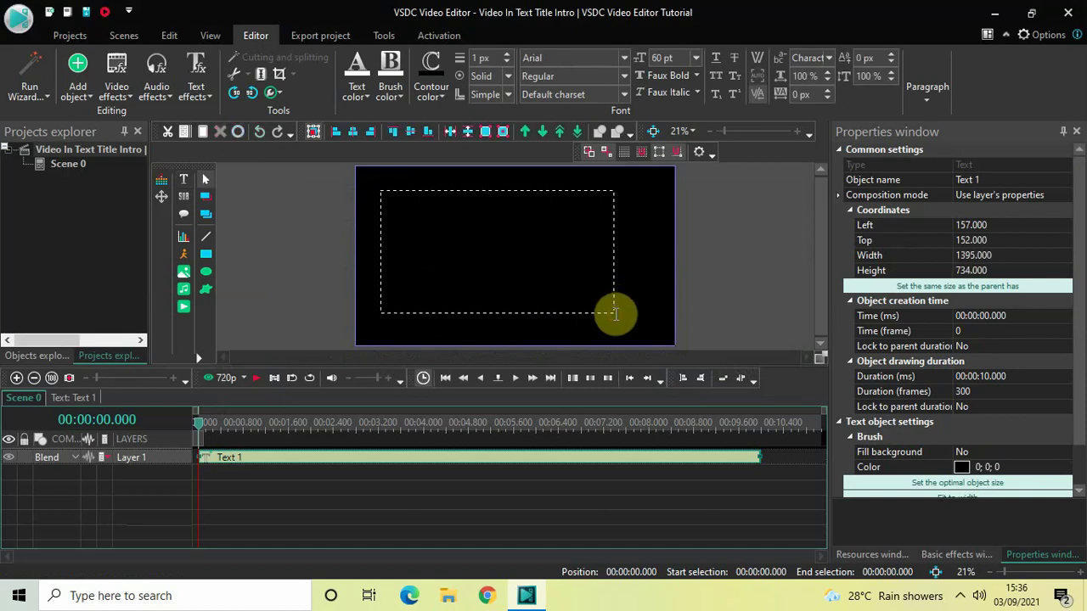
left_click(873, 289)
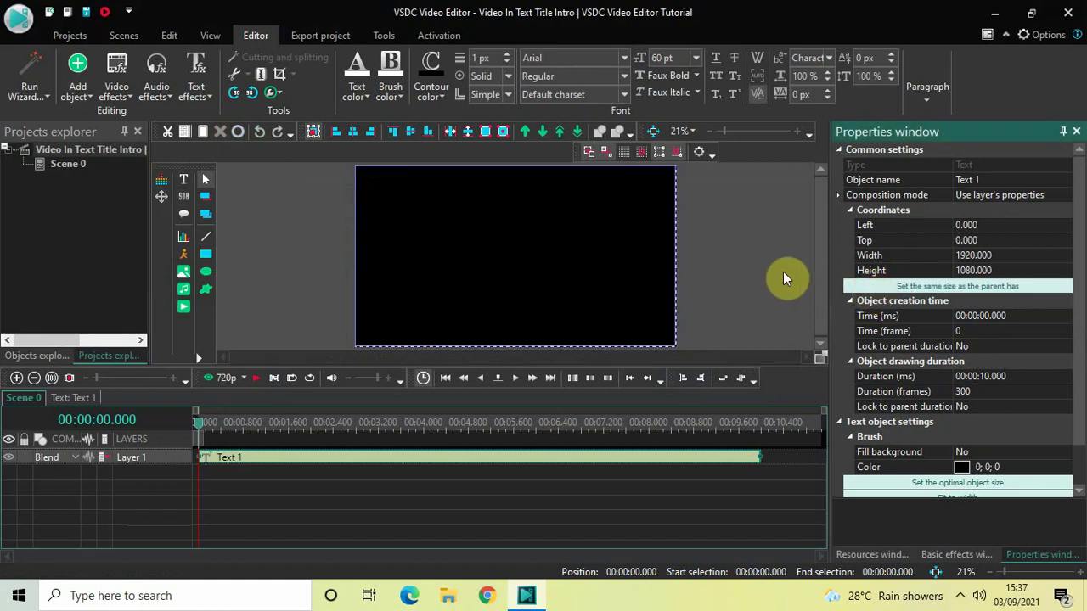
Step: Type TEXT in capitals and set it to the Montserrat Black font
left_click(589, 254)
key("Caps_Lock")
type("TEXT")
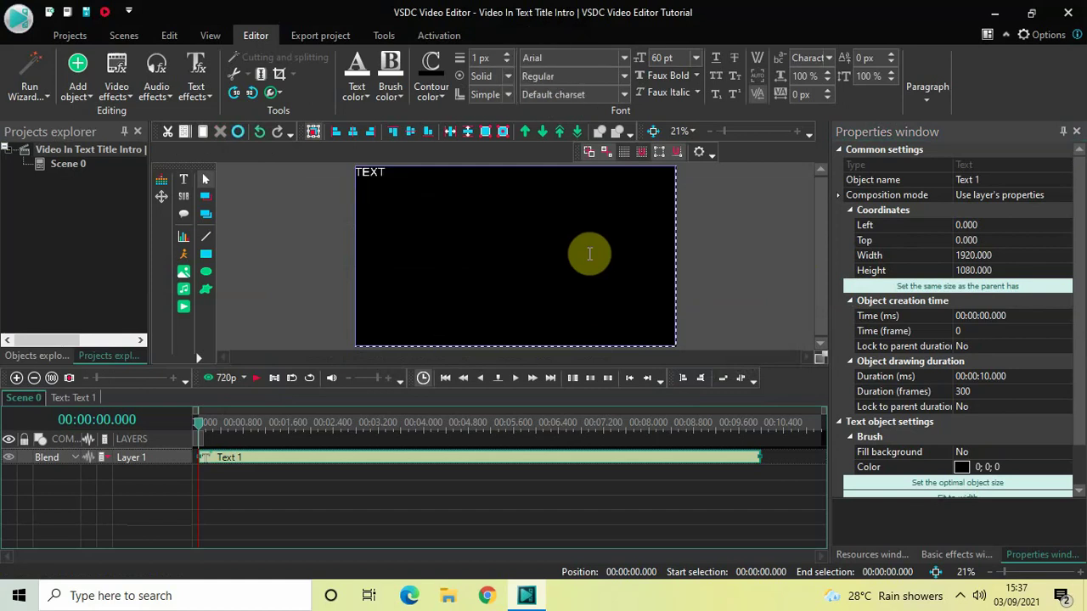
key("ctrl+a")
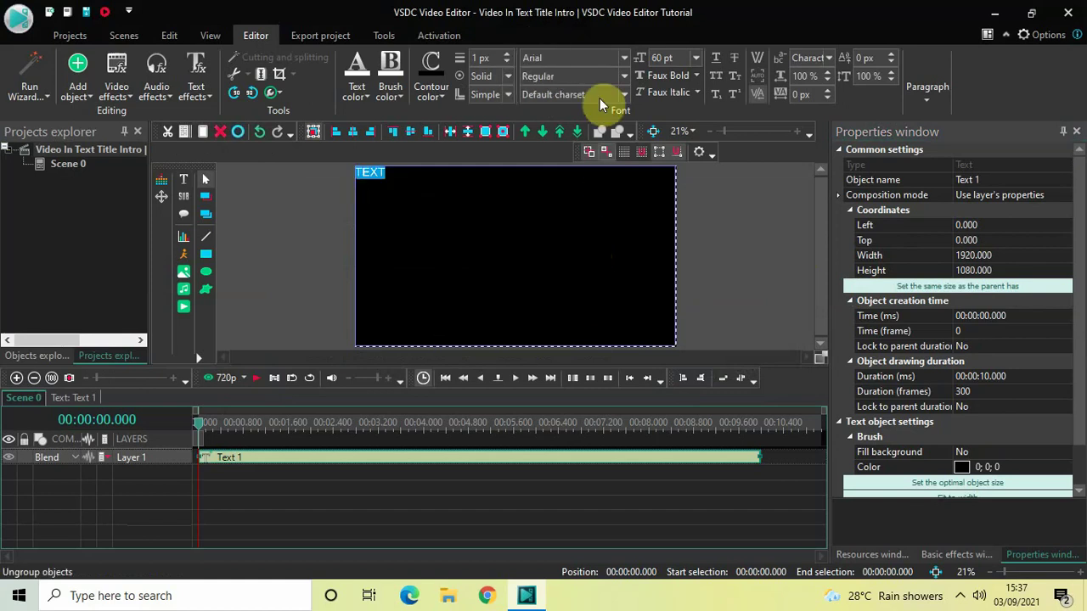
left_click(572, 62)
type("Montserrat Black")
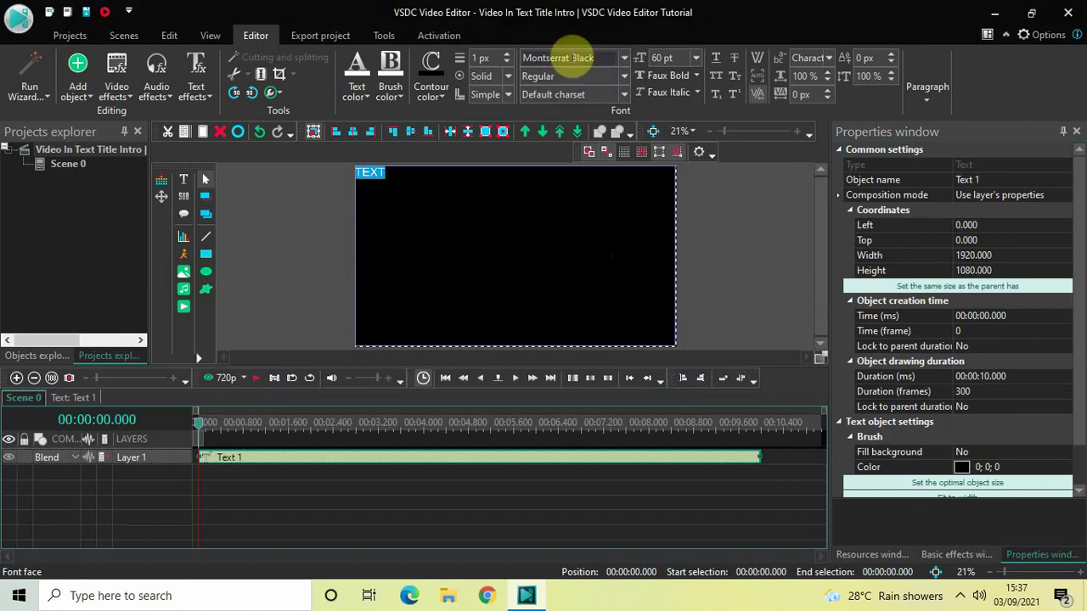
key("Return")
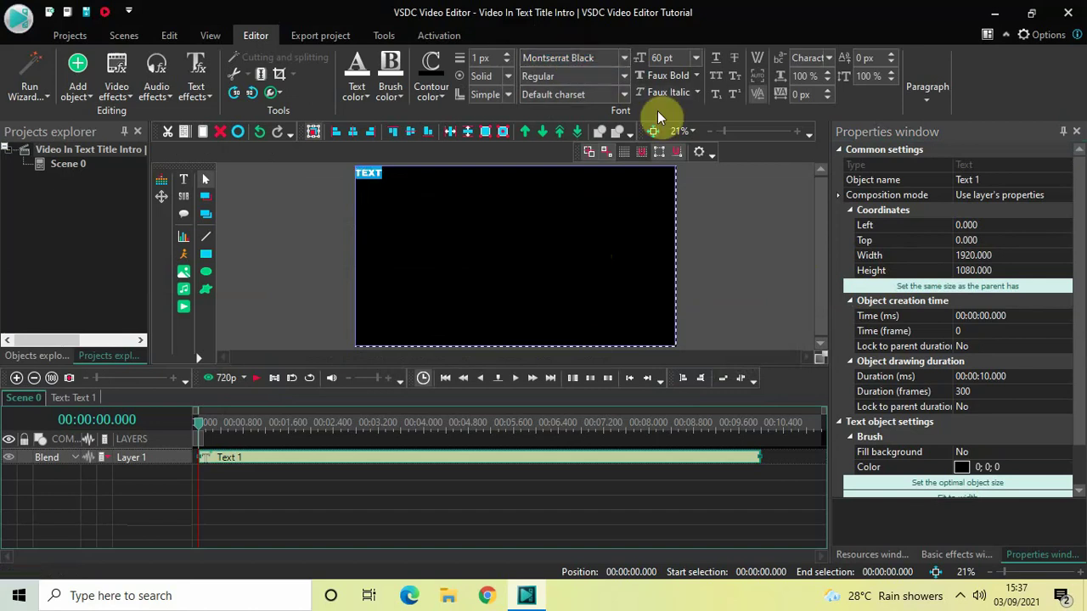
Step: Set the TEXT font size to 700 pt
left_click(666, 58)
key("BackSpace")
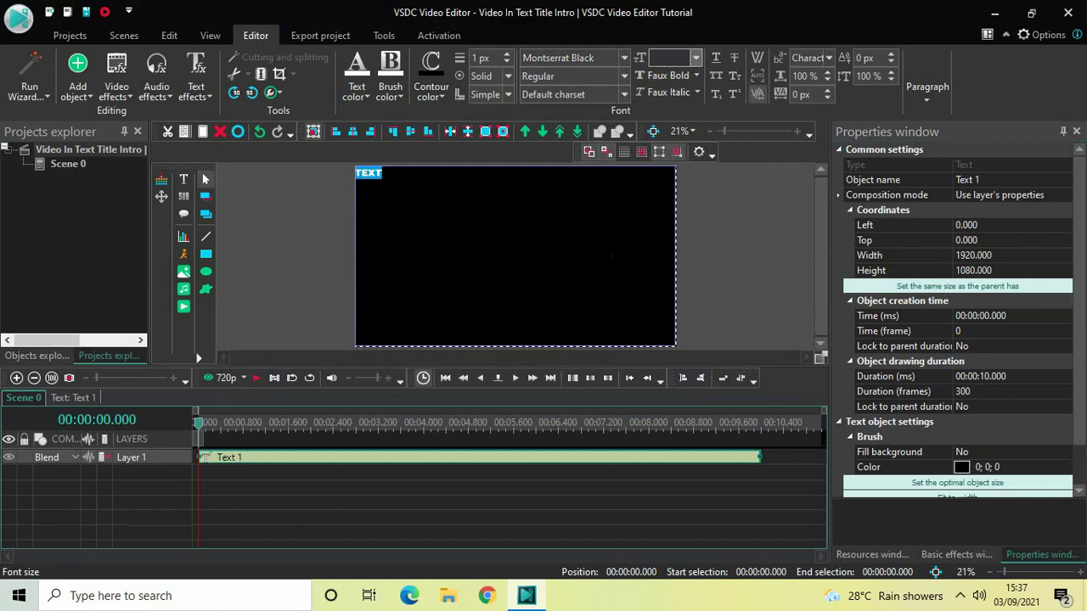
type("700")
key("Return")
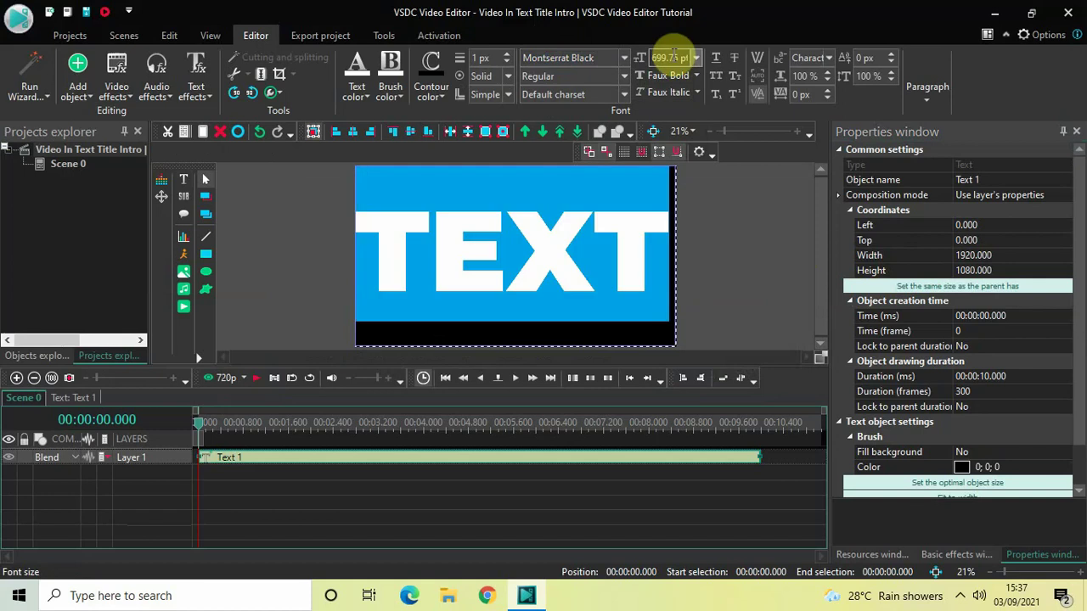
Step: Centre the text horizontally and vertically with Paragraph alignment
left_click(934, 85)
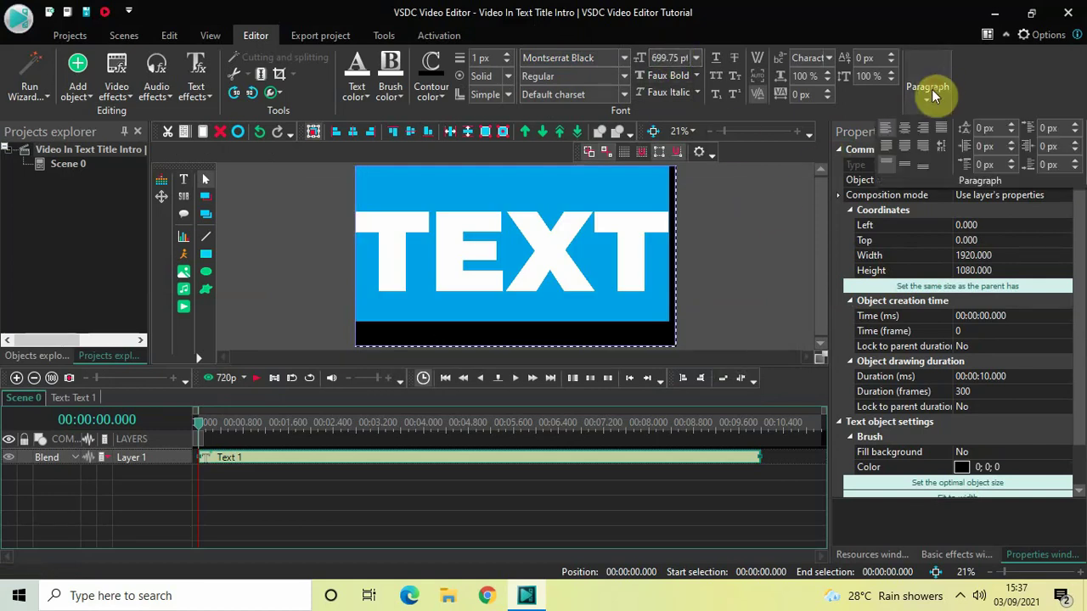
left_click(905, 130)
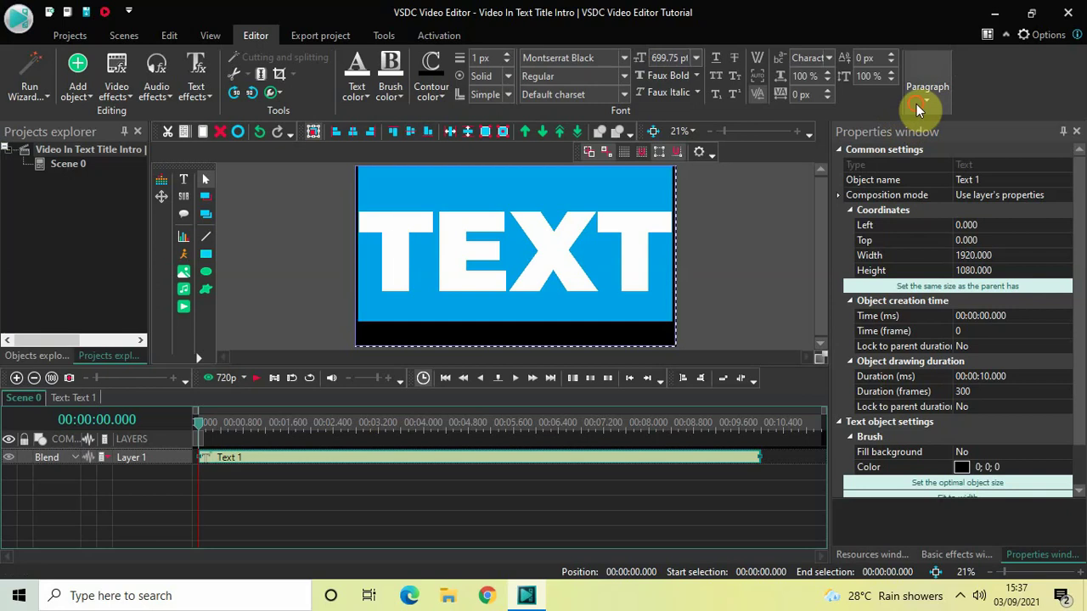
left_click(917, 104)
left_click(904, 166)
Step: Set Text 1's Object drawing duration to 00:00:04.000 in Properties
left_click(767, 240)
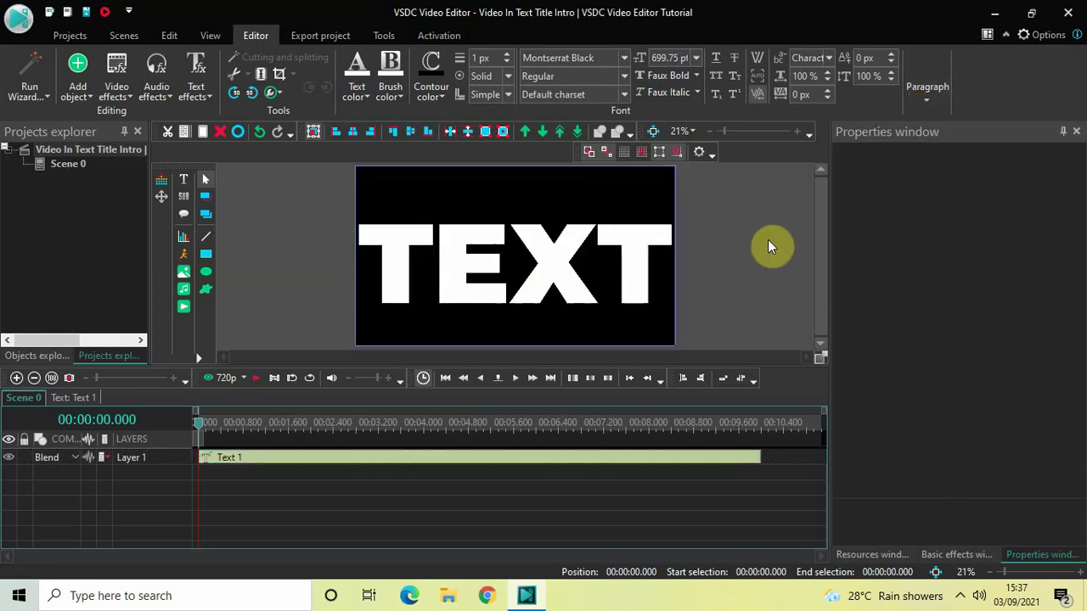
left_click(507, 463)
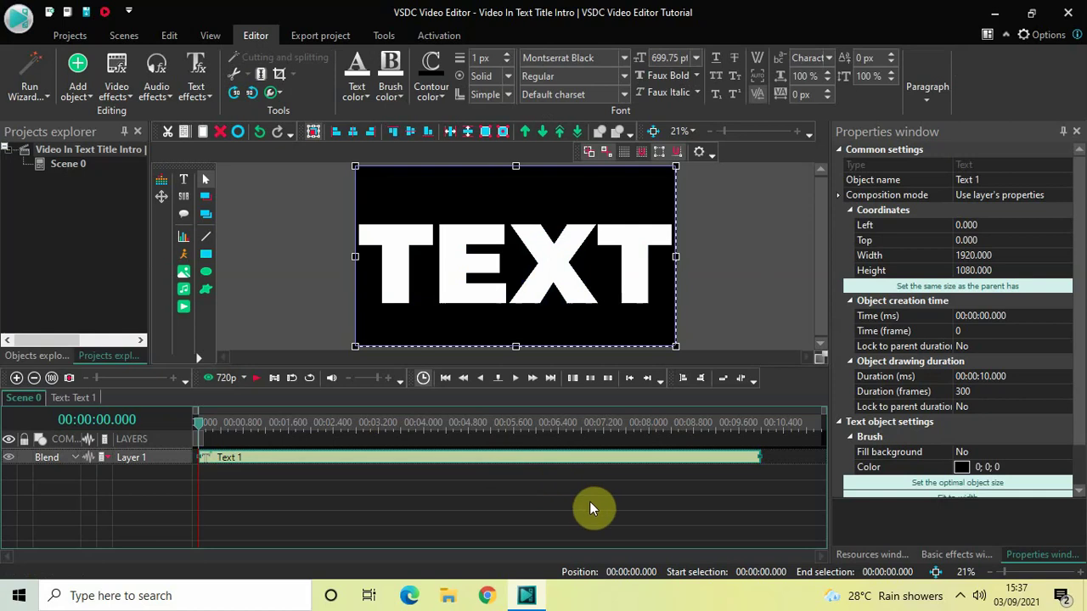
left_click(1051, 379)
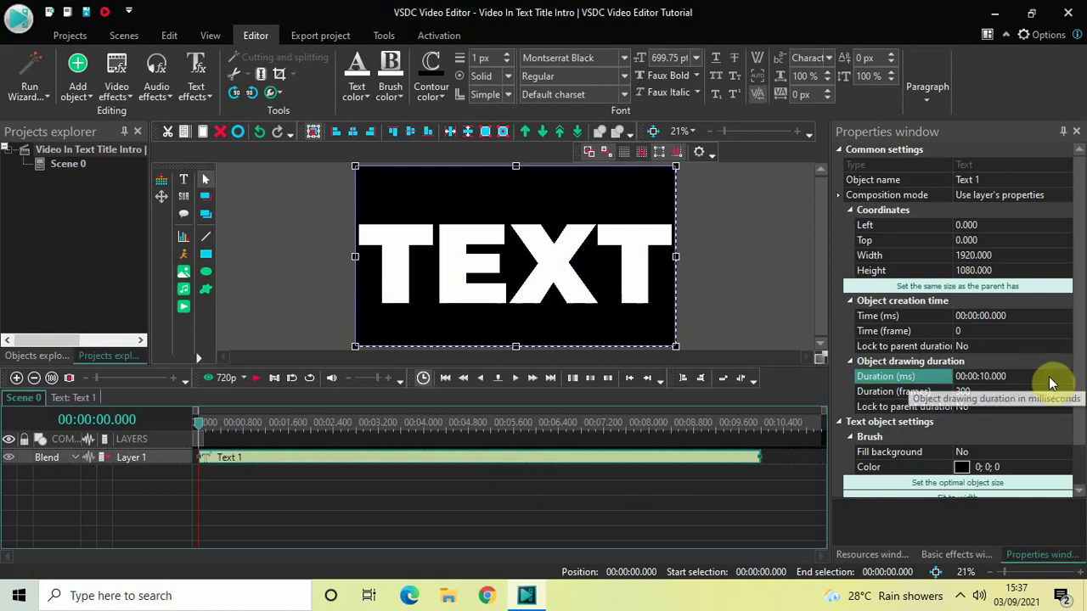
left_click(1051, 378)
key("BackSpace")
key("BackSpace")
key("BackSpace")
key("BackSpace")
key("BackSpace")
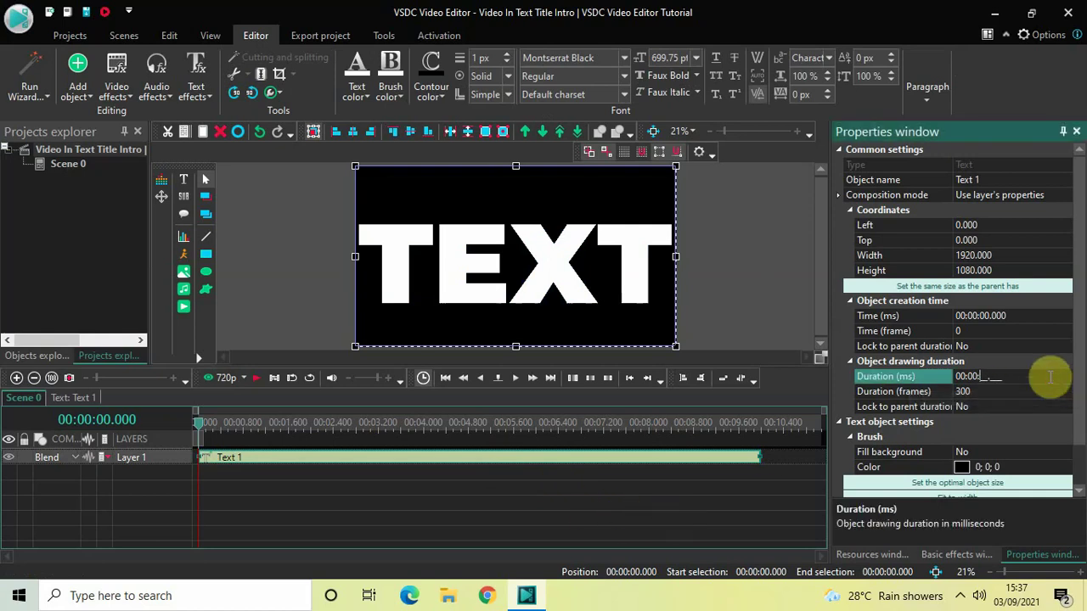
type("04.000")
key("Return")
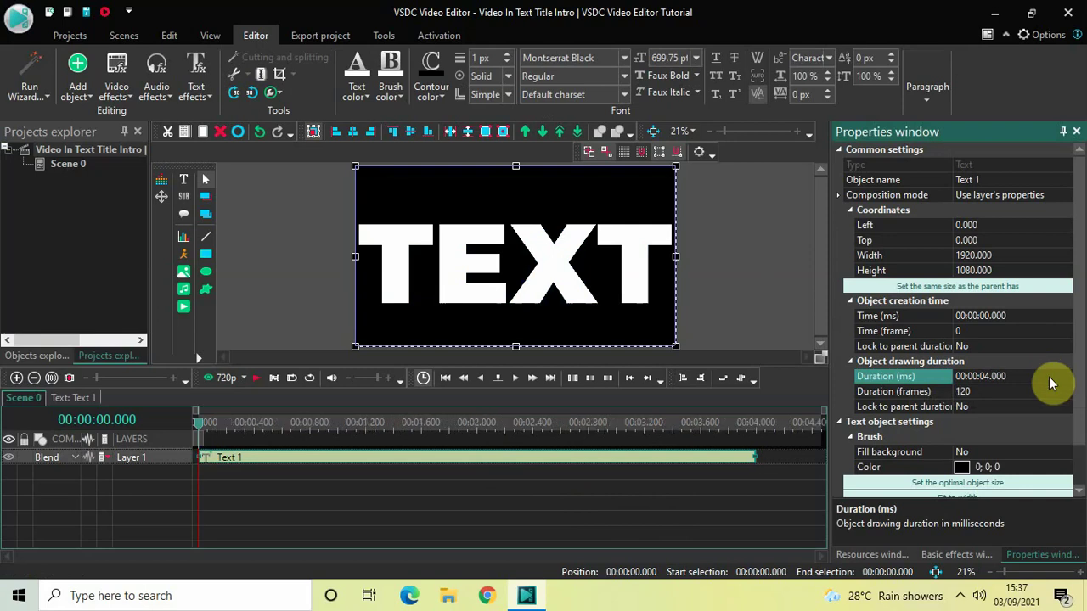
left_click(589, 514)
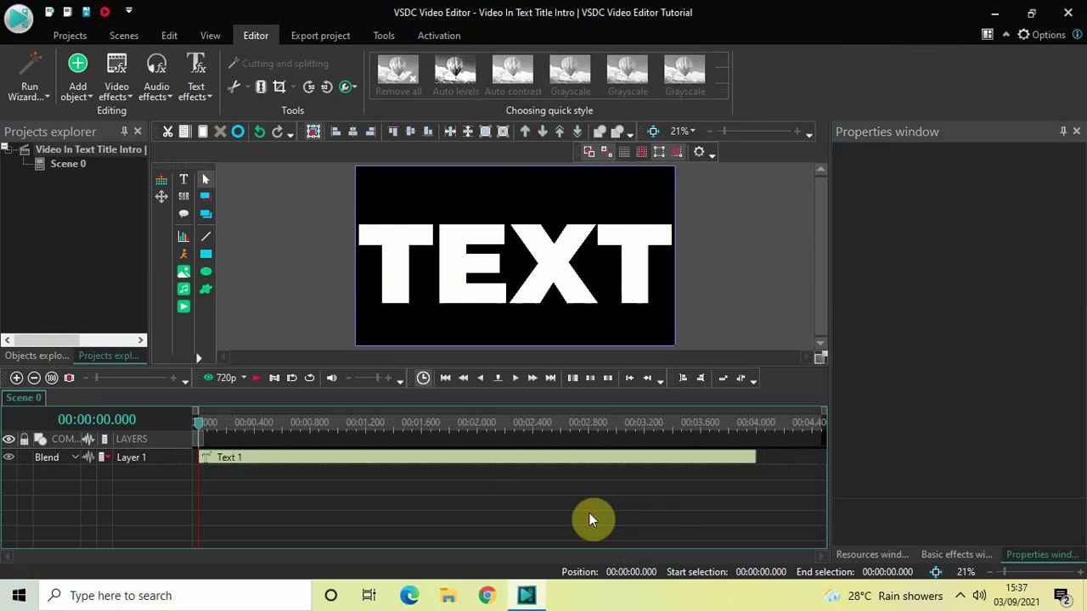
Step: Inside Text 1's timeline, add Car Demo.mp4 as a video layer with default placement
double_click(399, 461)
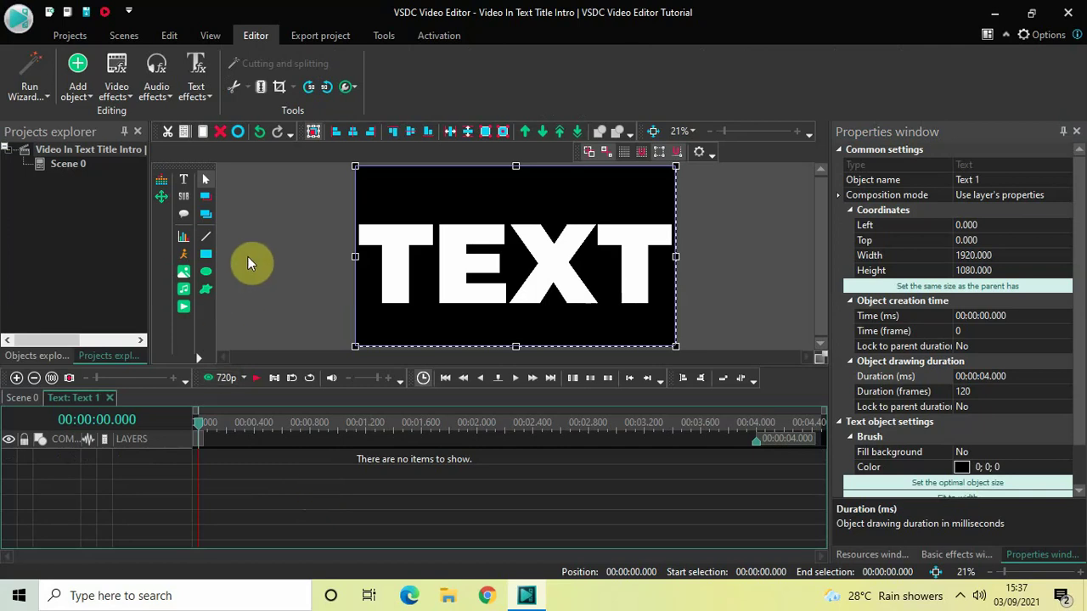
left_click(78, 92)
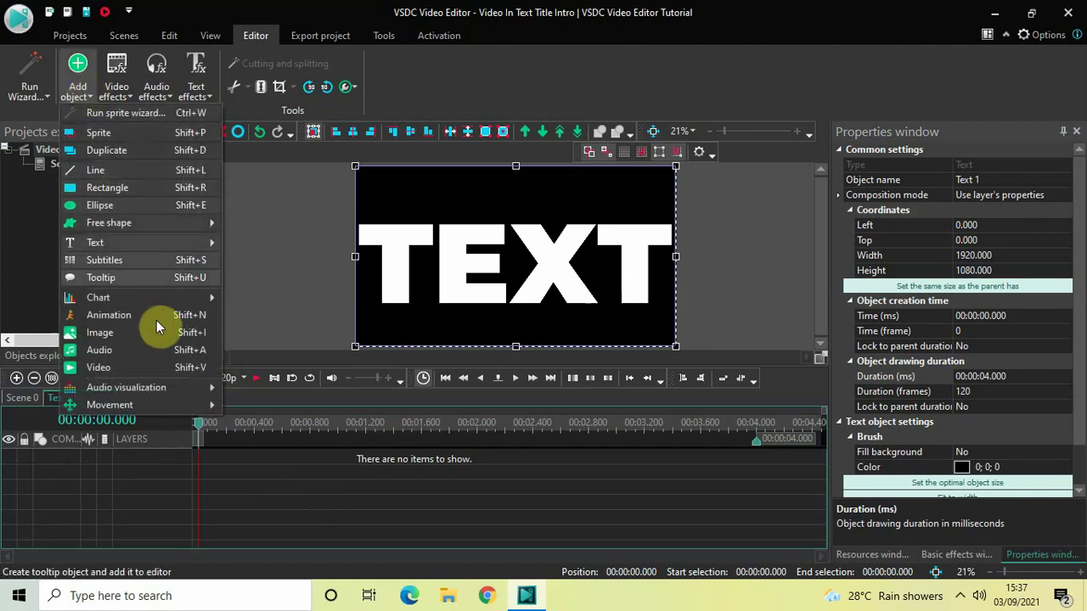
left_click(146, 366)
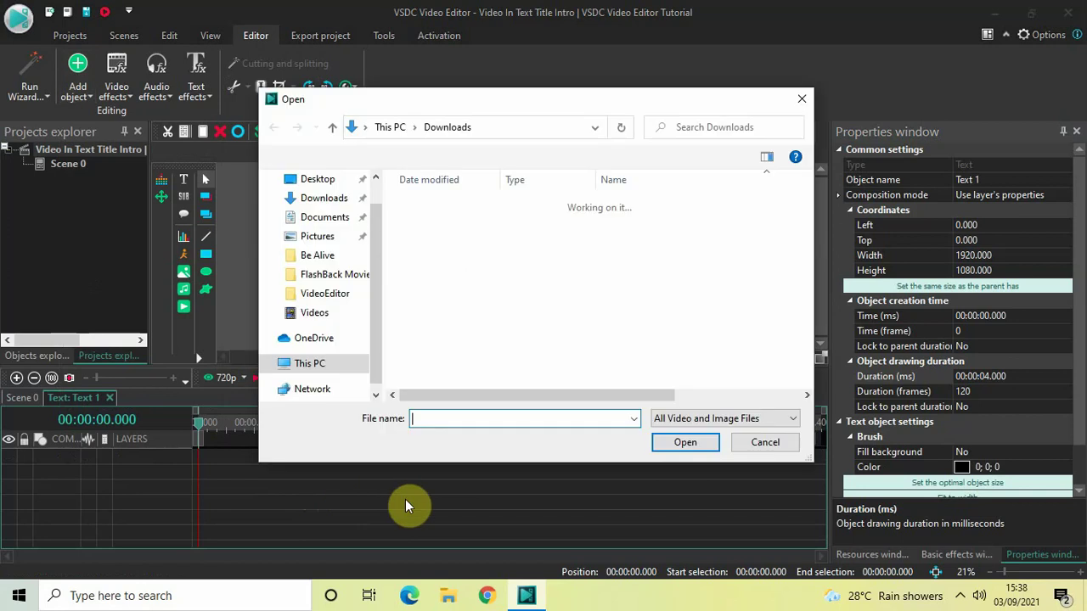
type("CAR")
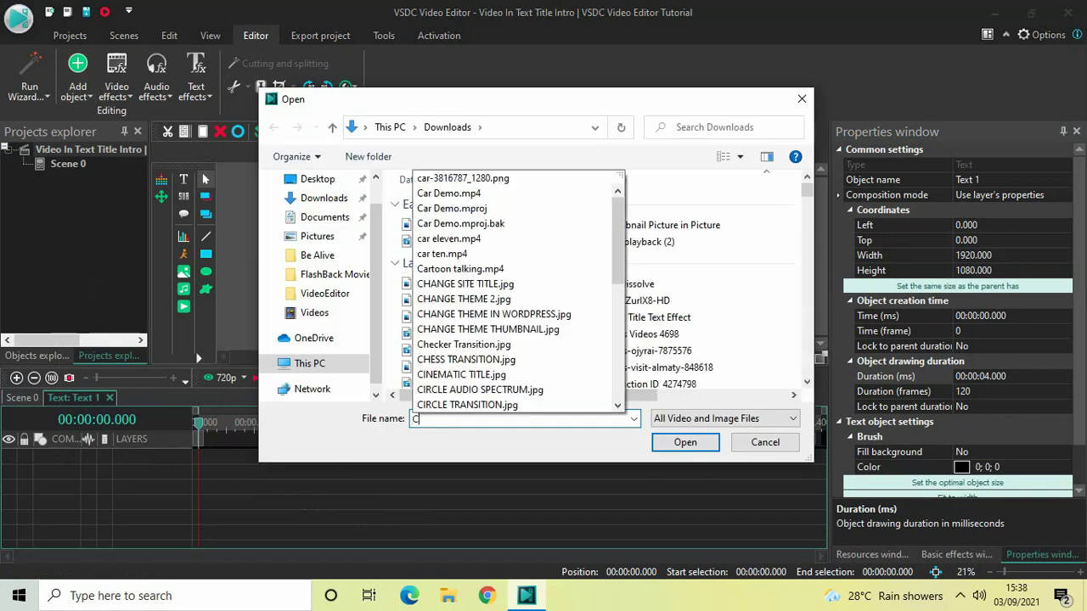
key("Down")
key("Down")
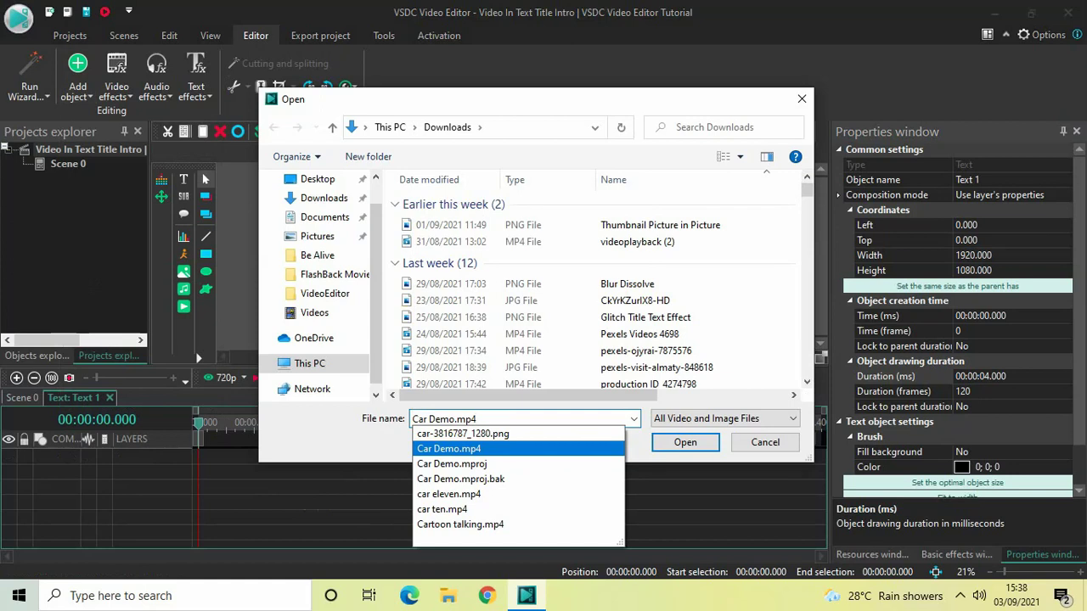
key("Return")
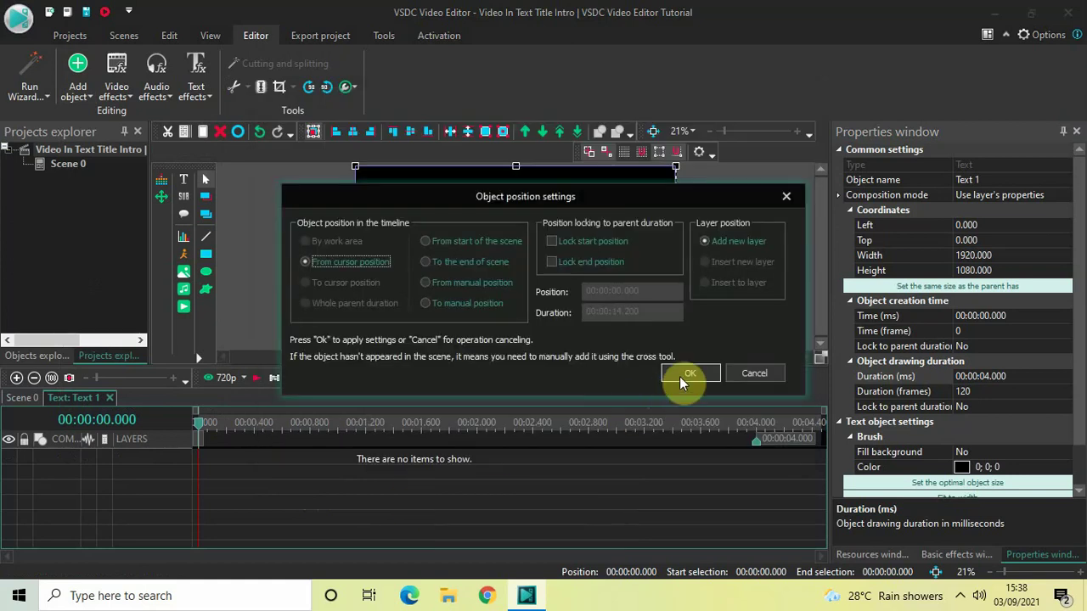
left_click(692, 373)
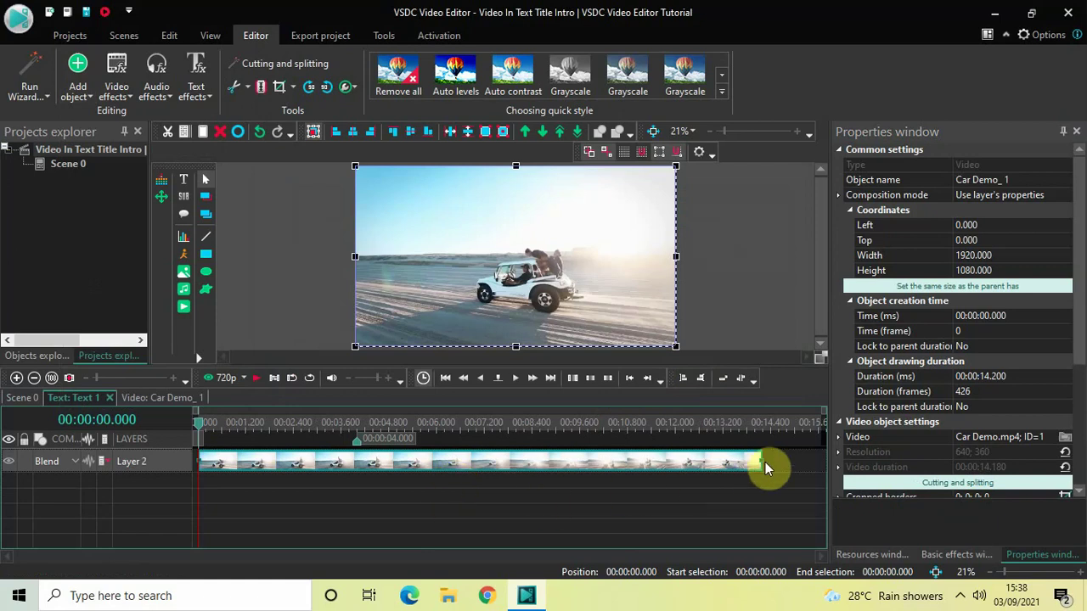
Step: Trim the Layer 2 car clip to 4 seconds and set its blending to Source in
left_click_drag(759, 461, 348, 461)
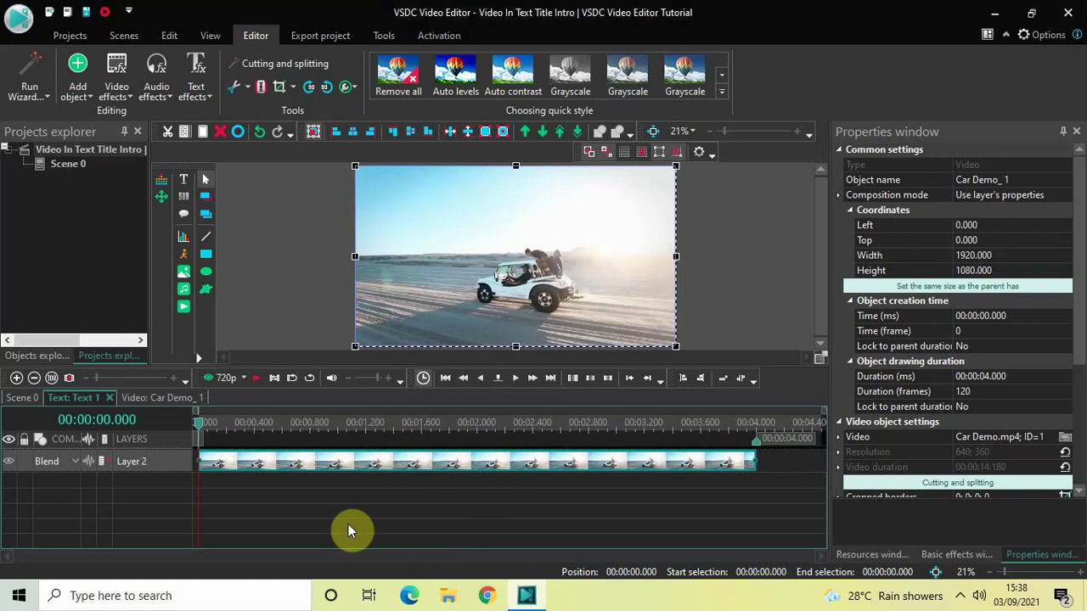
left_click(57, 462)
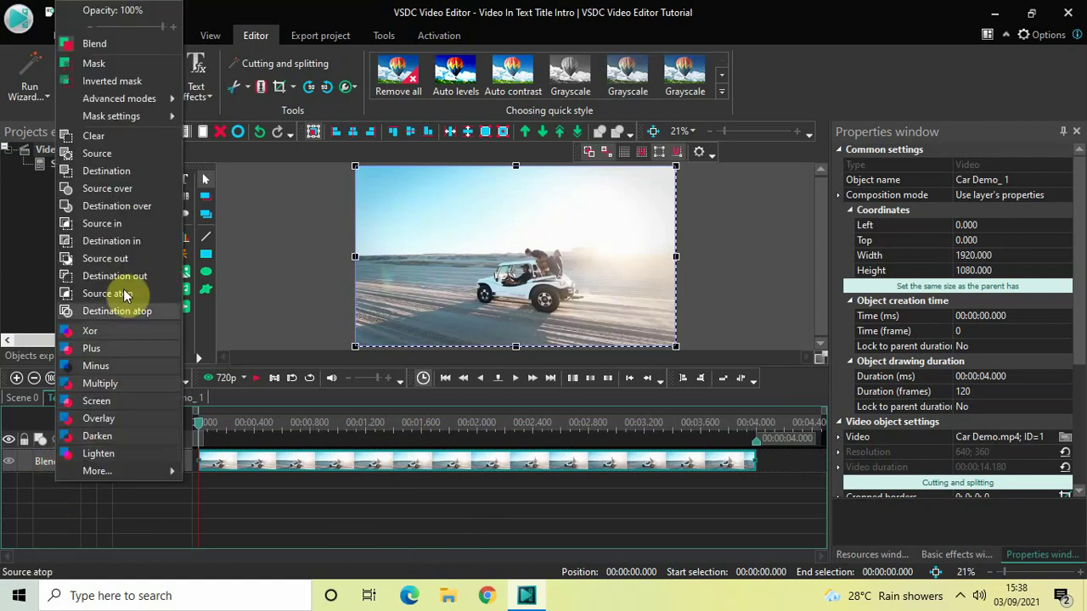
left_click(133, 223)
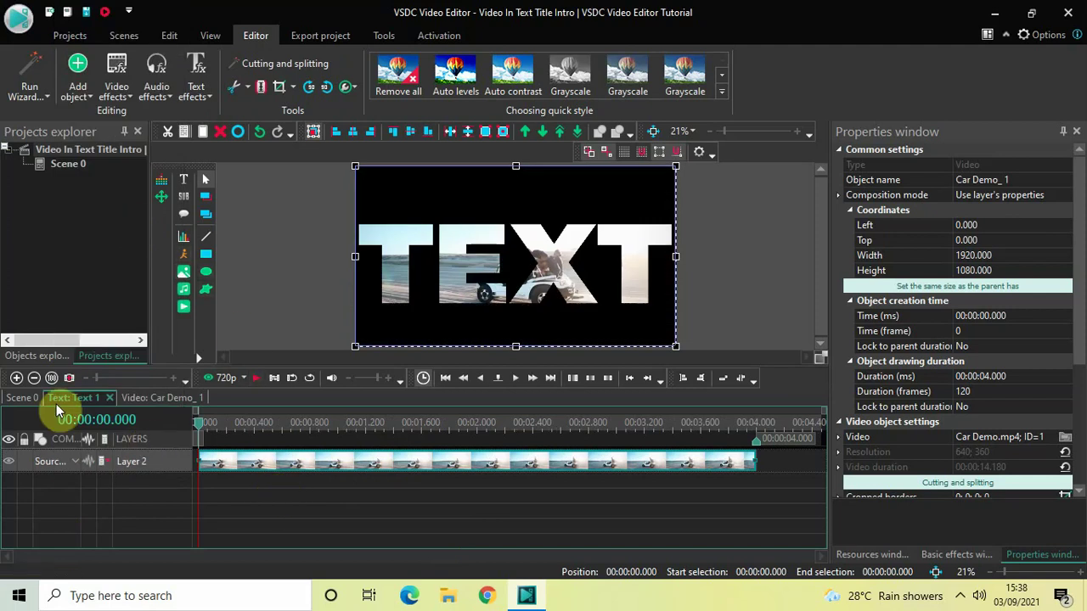
Step: Preview the intro on the main timeline, rewind, and reopen Text 1's contents
left_click(21, 397)
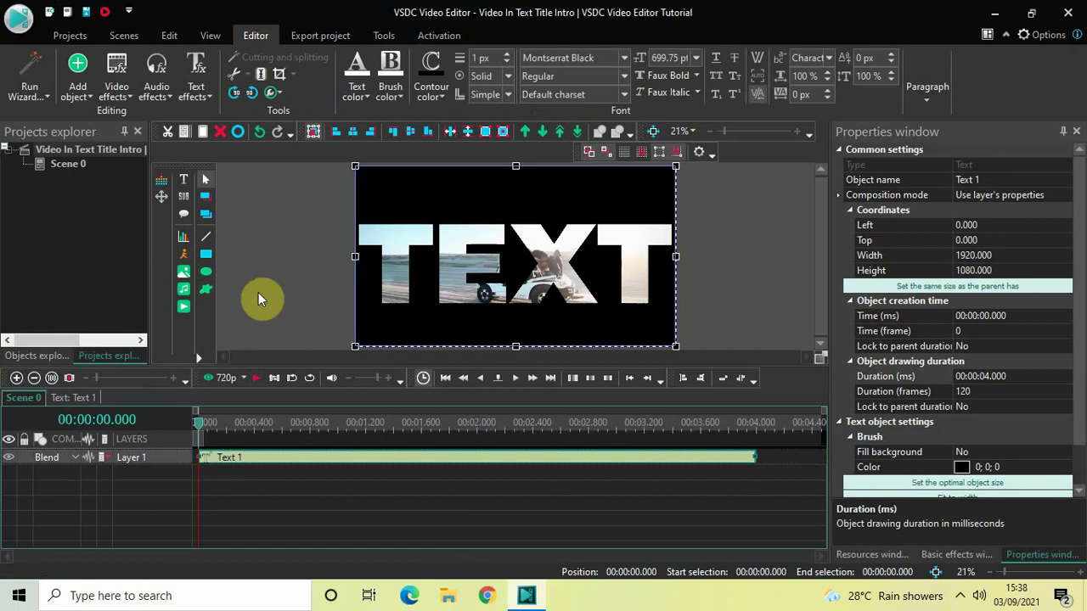
key("space")
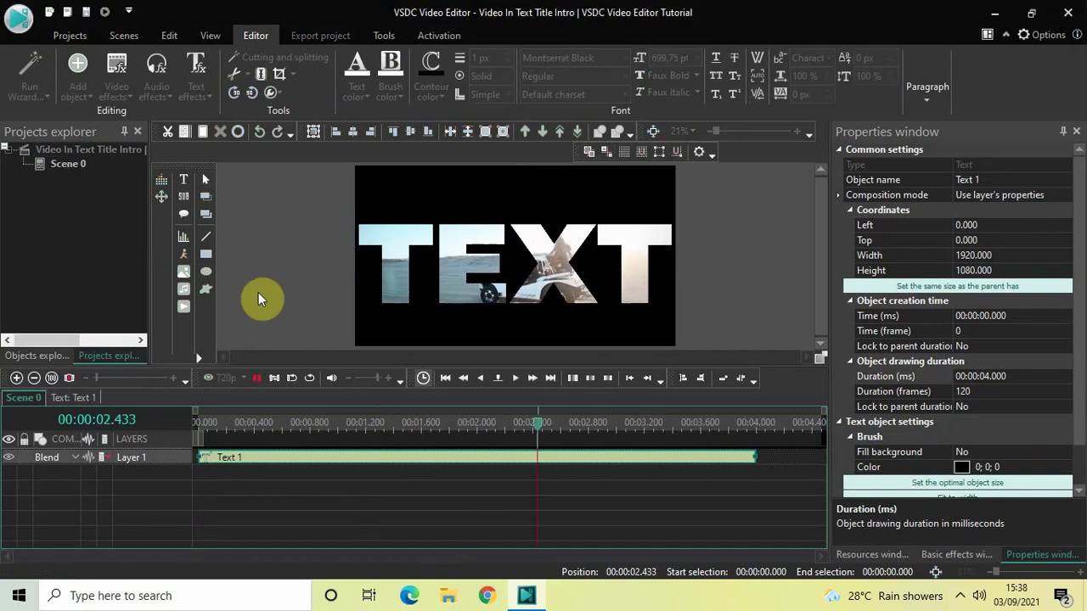
key("space")
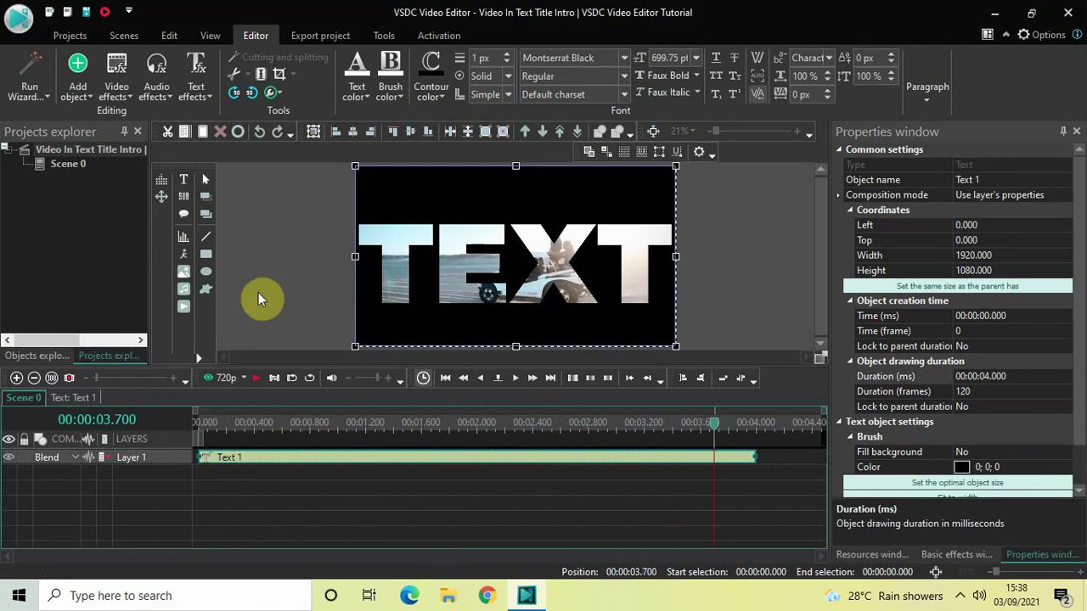
left_click(196, 423)
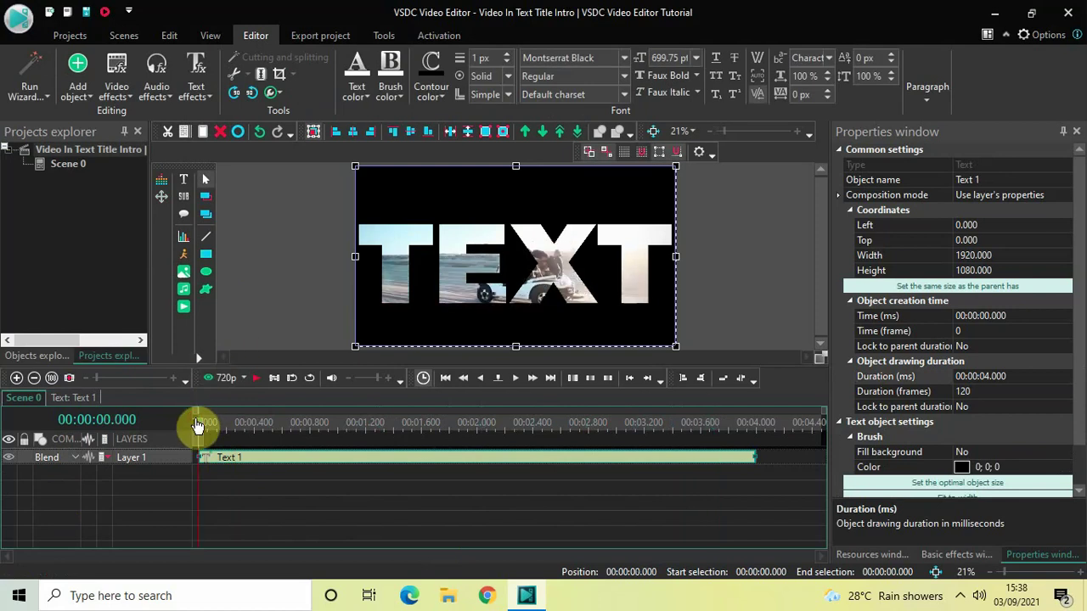
double_click(284, 458)
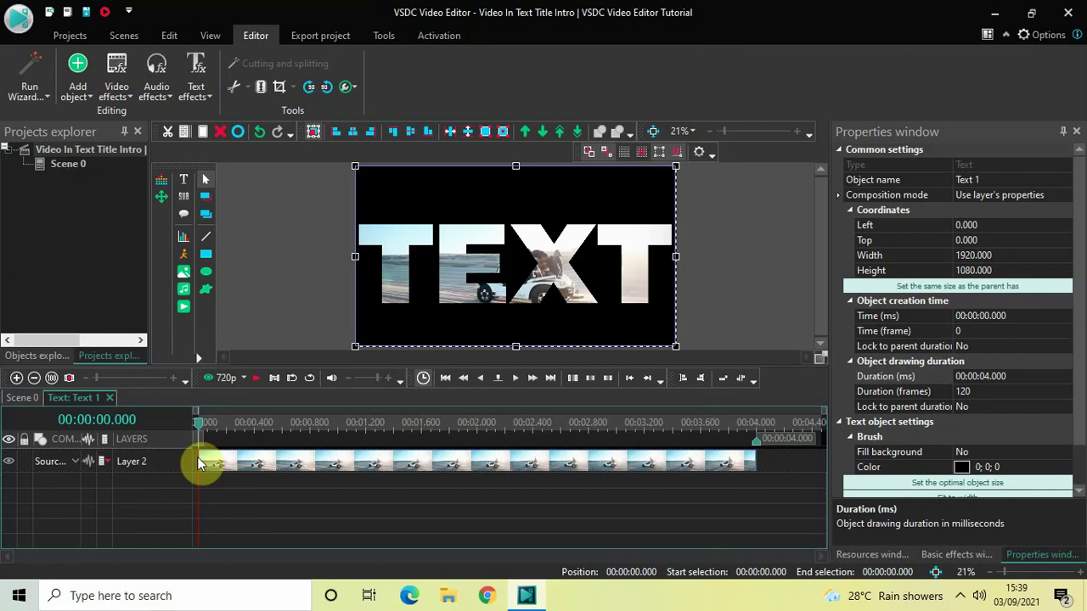
Step: Add a Recoloring text effect over the title, set its duration to 1000 ms, and preview
left_click(201, 87)
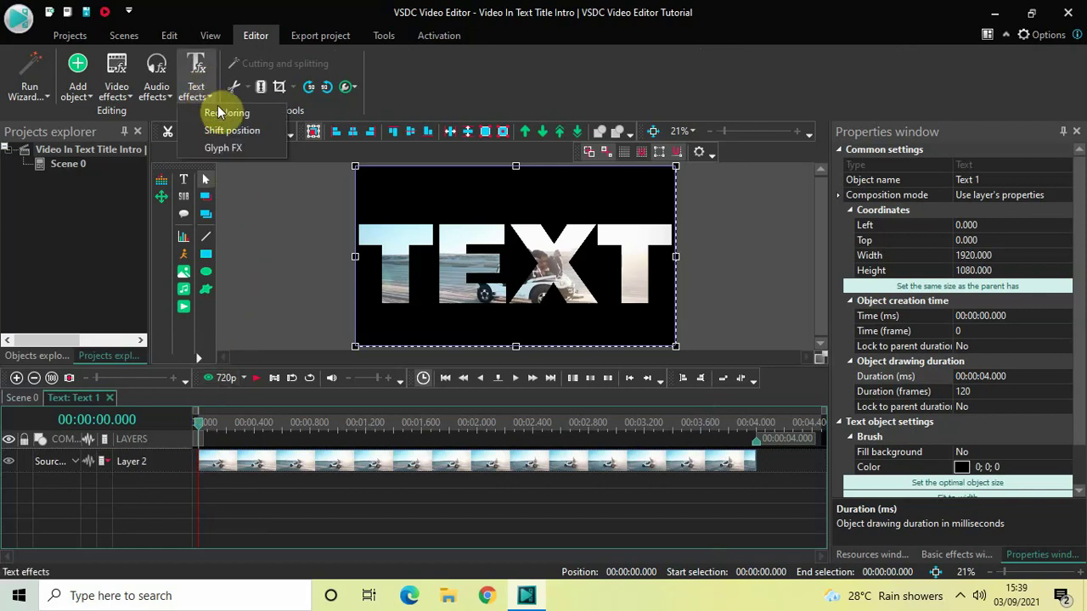
left_click(231, 130)
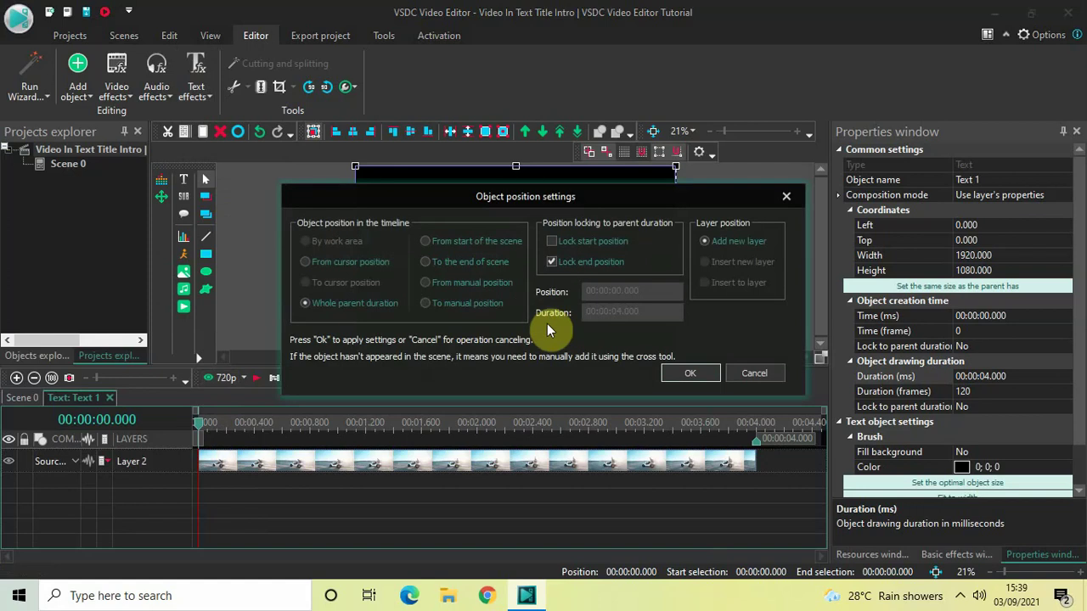
left_click(686, 373)
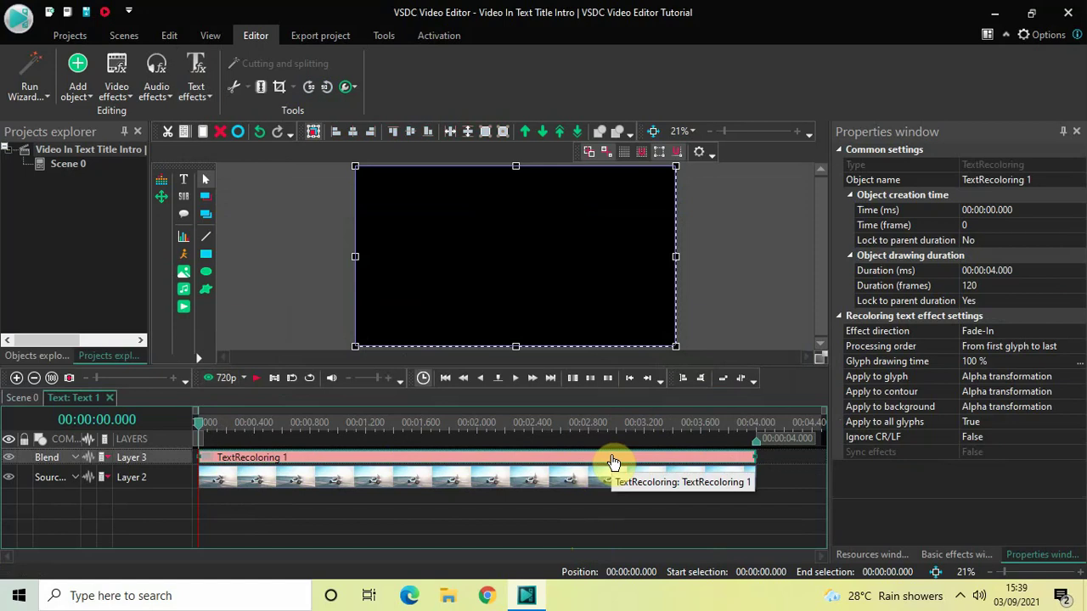
left_click(1043, 270)
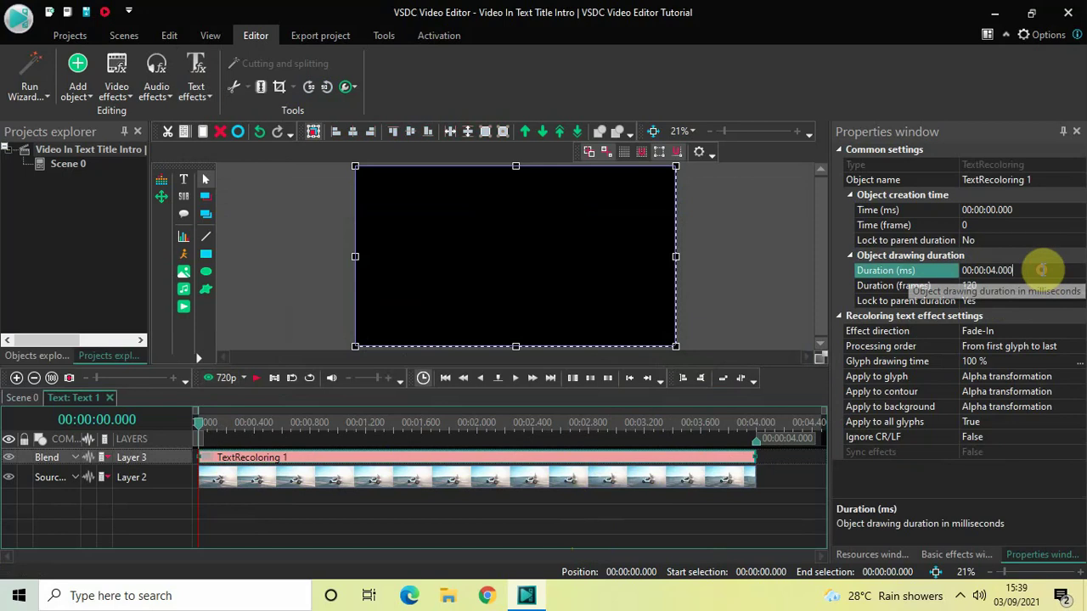
key("BackSpace")
key("BackSpace")
key("BackSpace")
key("BackSpace")
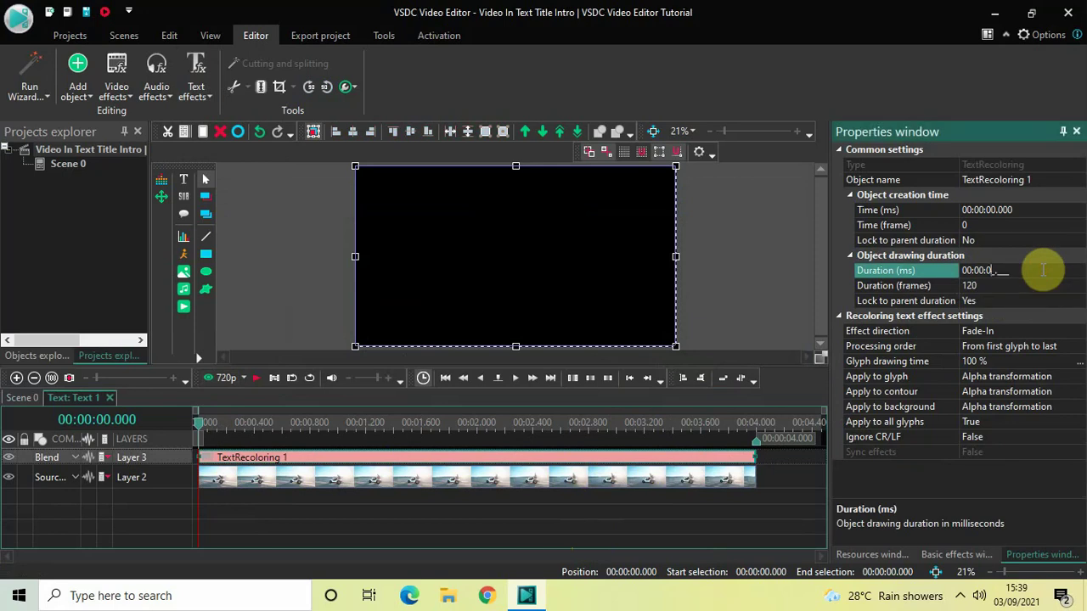
type("1000")
key("Return")
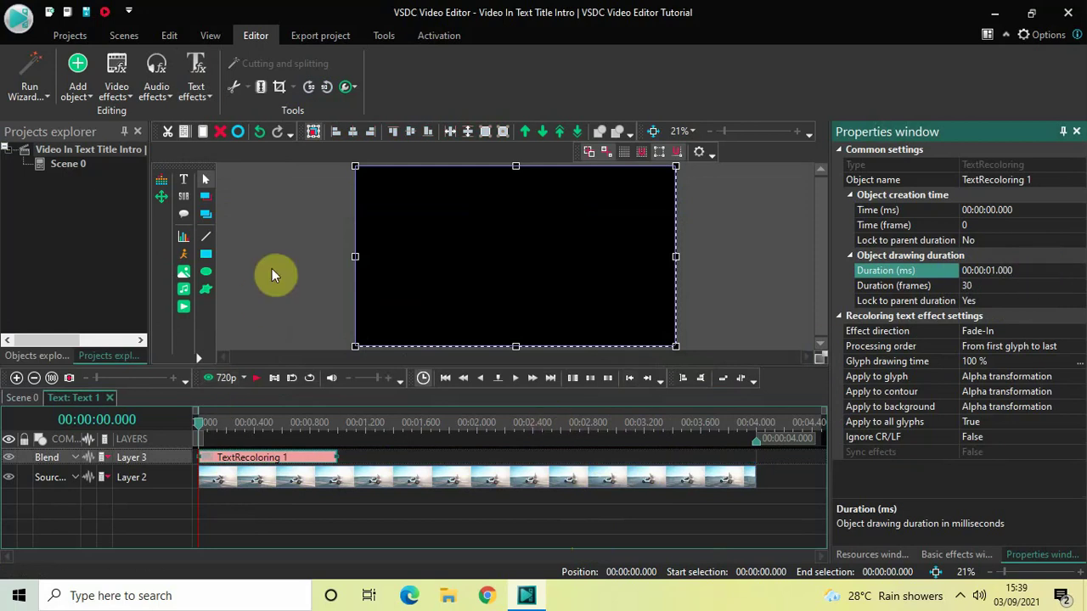
key("space")
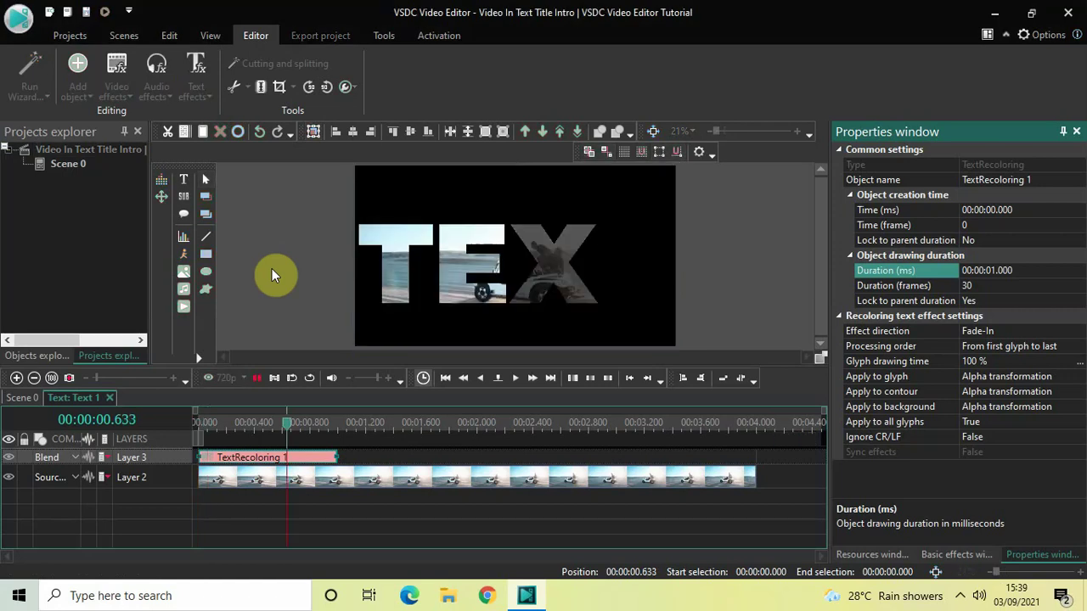
key("space")
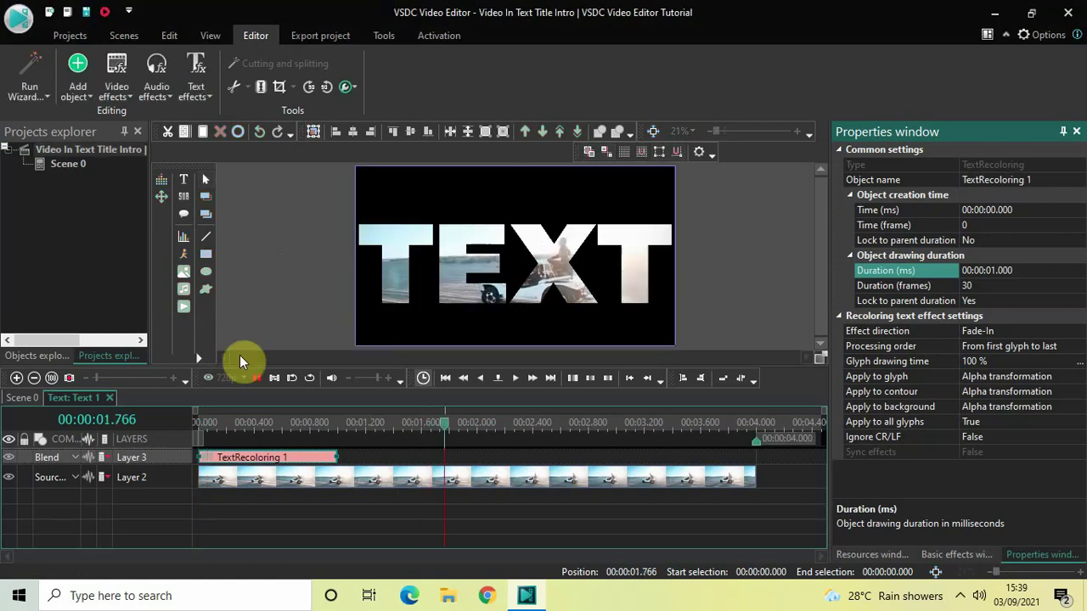
left_click(196, 425)
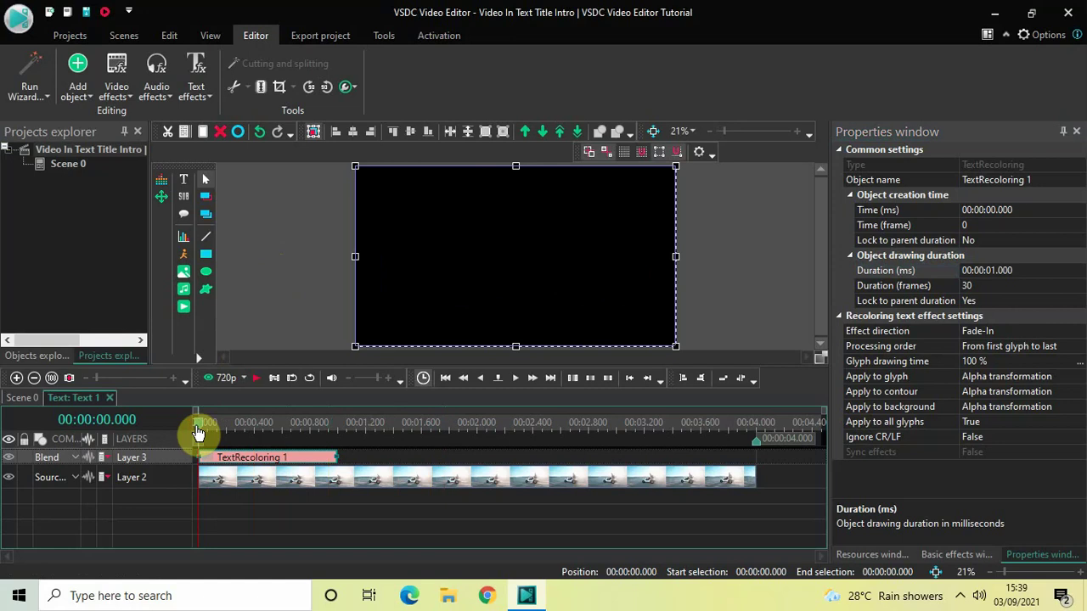
Step: Add a Glyph FX text effect spanning the title's full 4 seconds
left_click(229, 519)
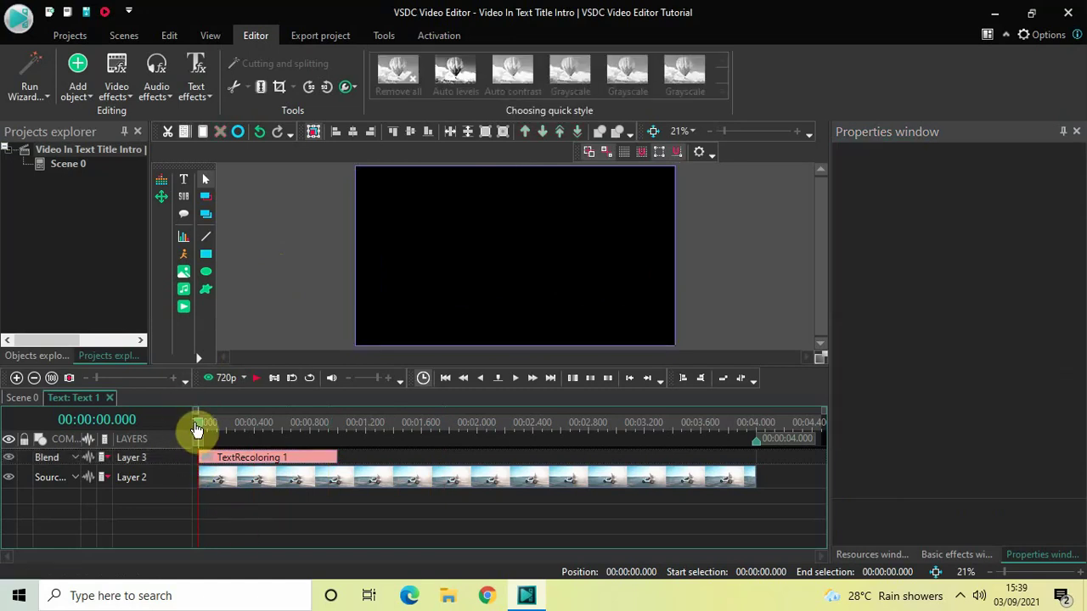
left_click(201, 96)
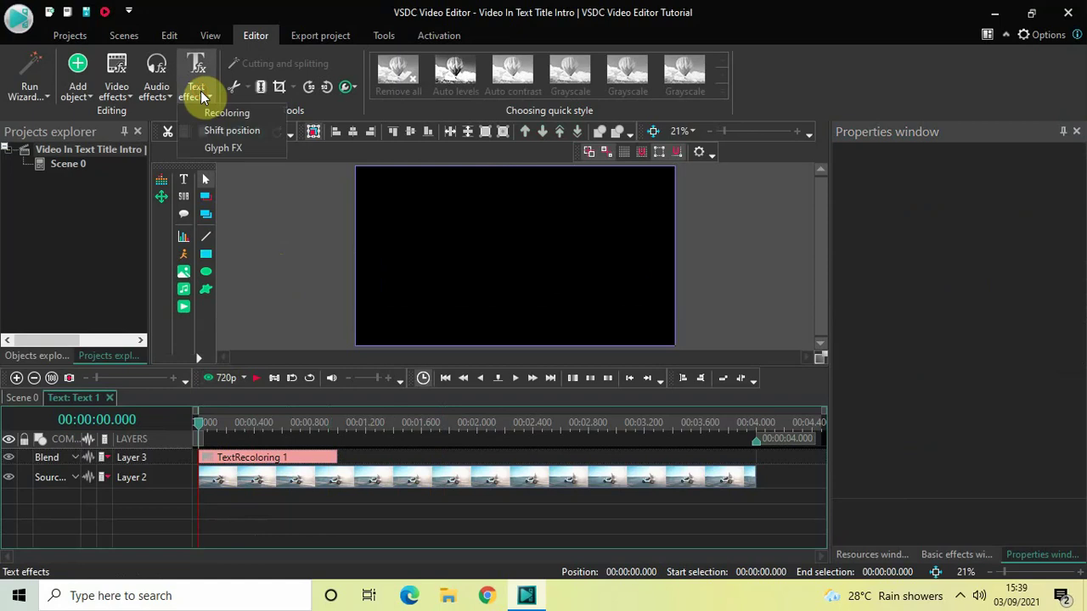
left_click(256, 148)
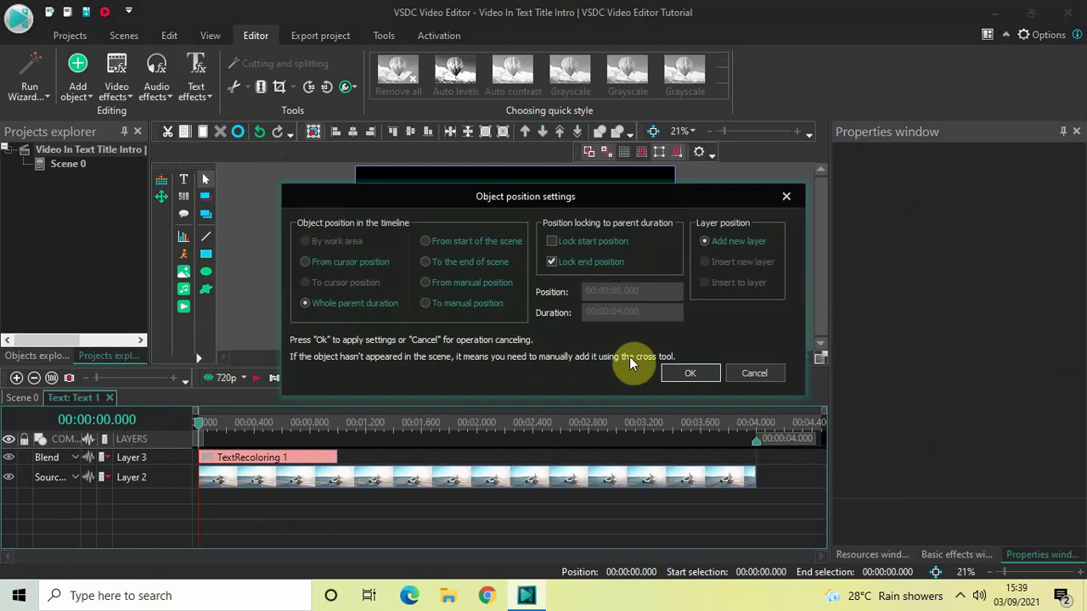
left_click(691, 372)
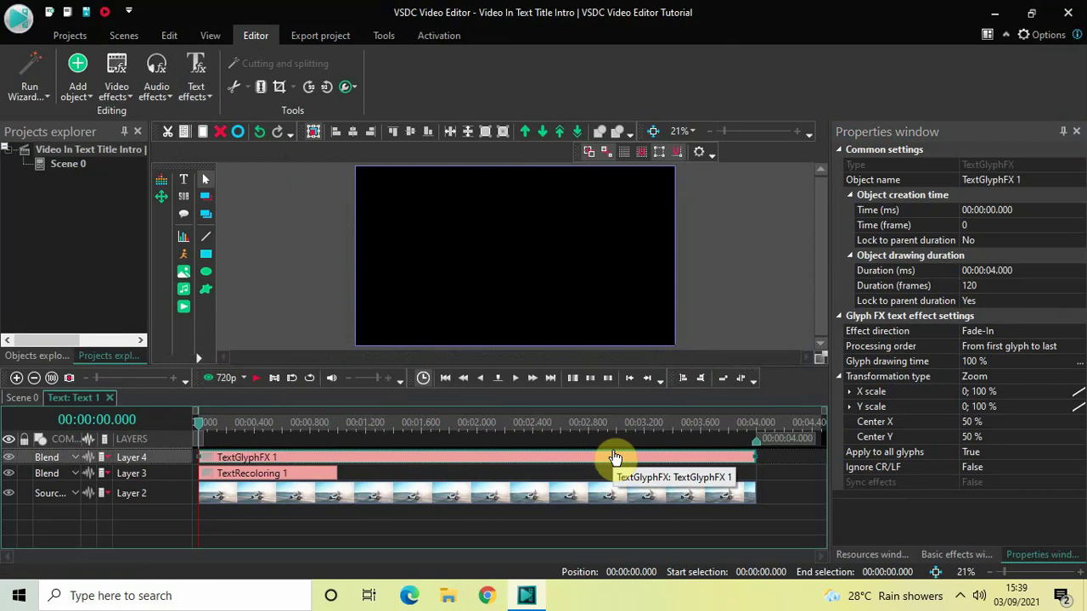
Step: Set the TextGlyphFX 1 duration to 00:00:01.000 in Properties
left_click(1033, 272)
key("BackSpace")
key("BackSpace")
key("BackSpace")
key("BackSpace")
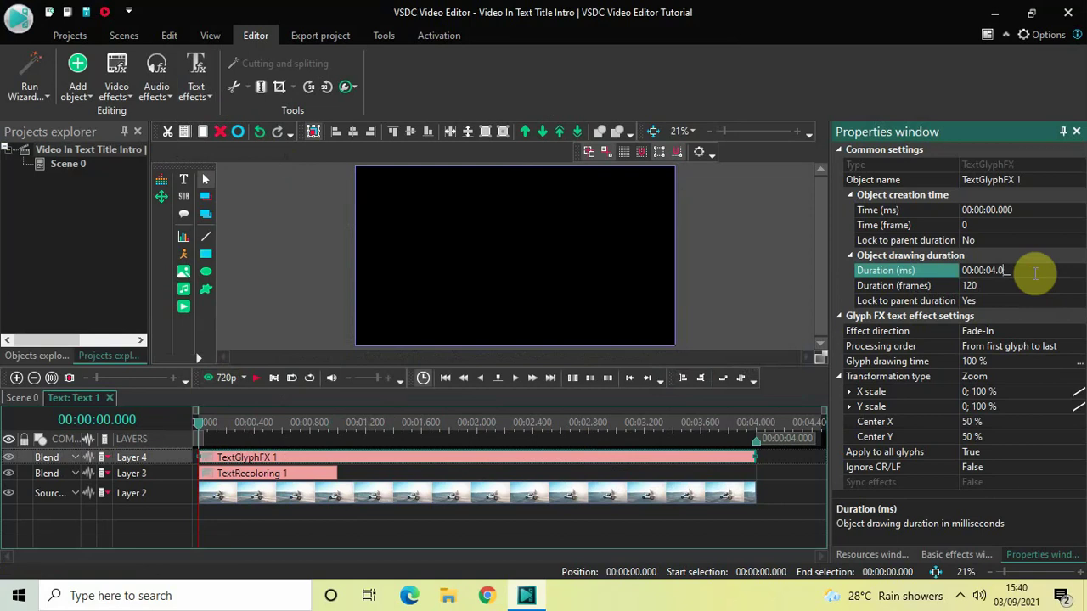
type("1.000")
key("Return")
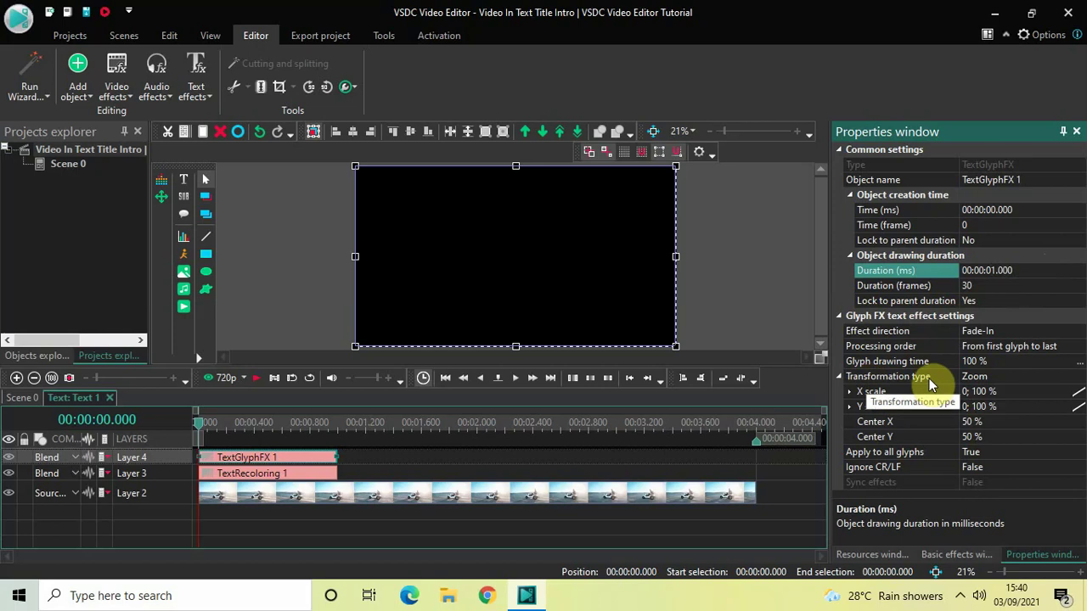
Step: Change the Glyph FX transformation type from Zoom to Rotate and preview the spinning letters
left_click(1078, 378)
left_click(1078, 378)
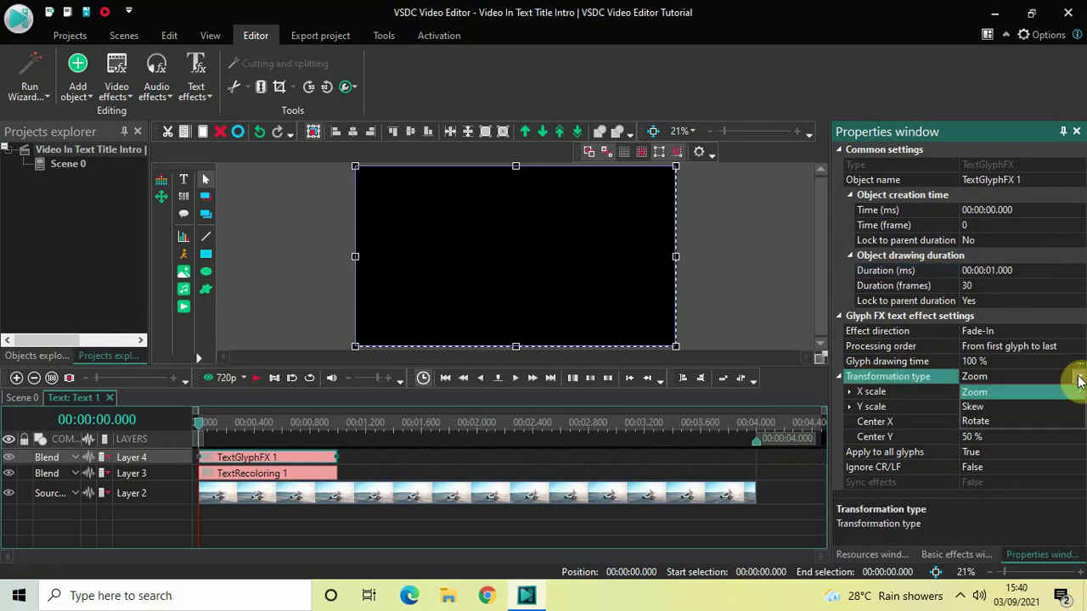
left_click(985, 422)
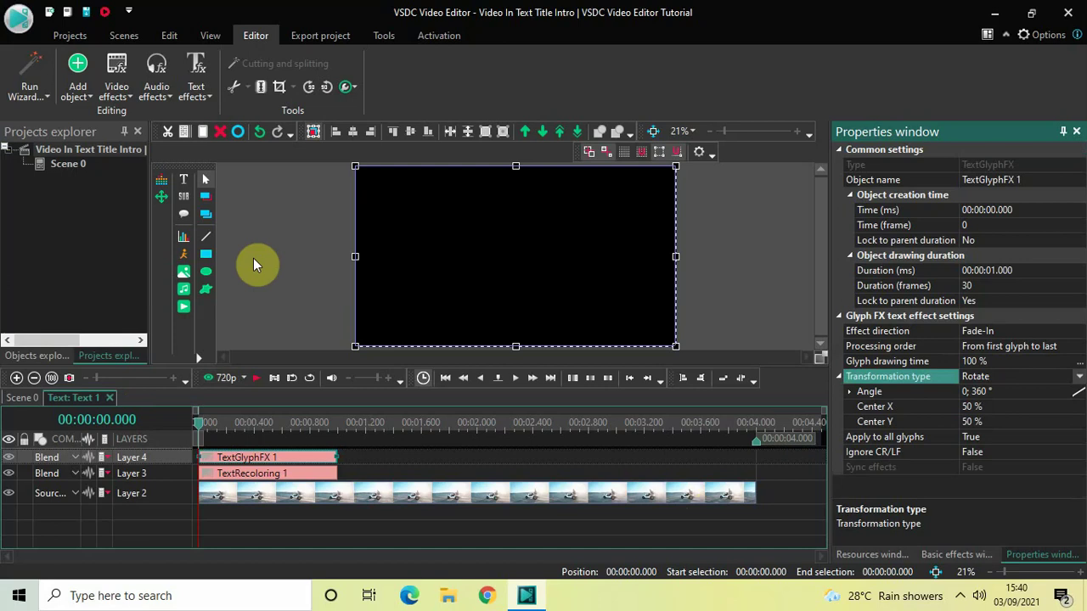
key("space")
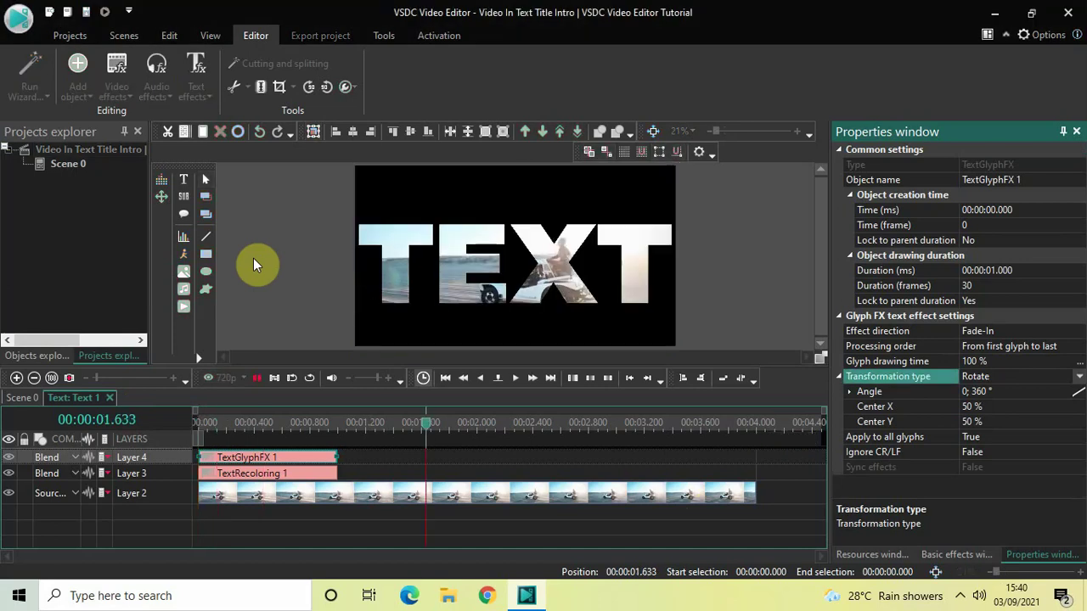
left_click(197, 422)
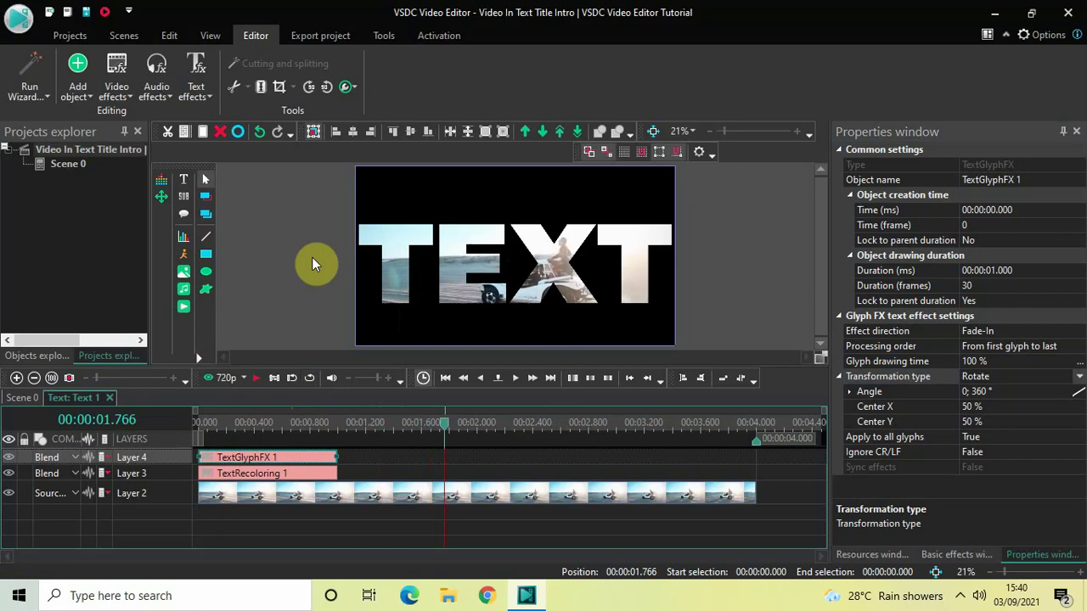
Step: Add a Push transition at the end of the TEXT title
left_click(120, 94)
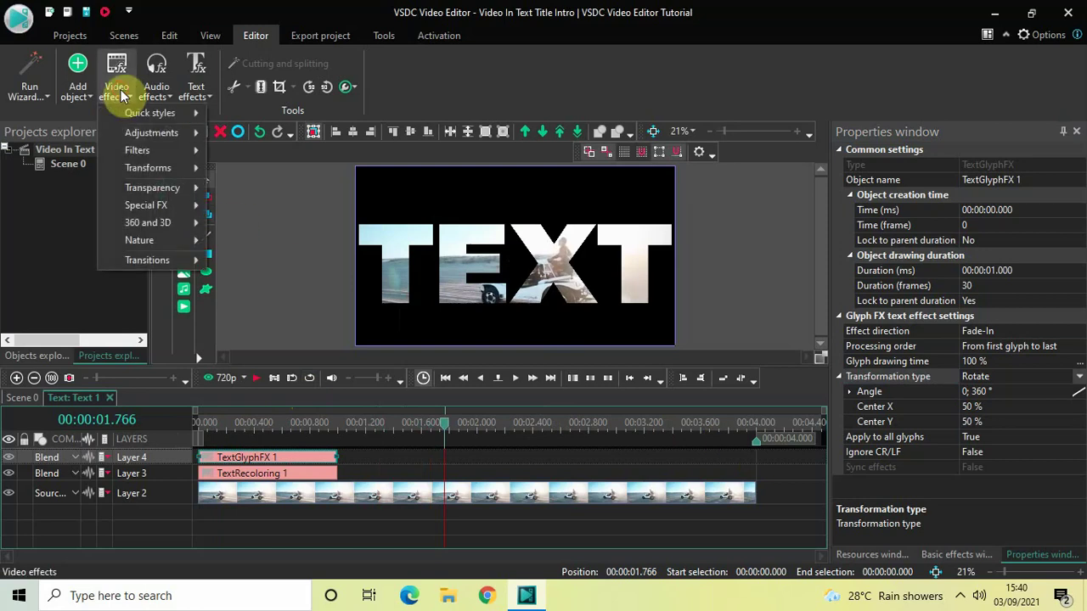
mouse_move(153, 260)
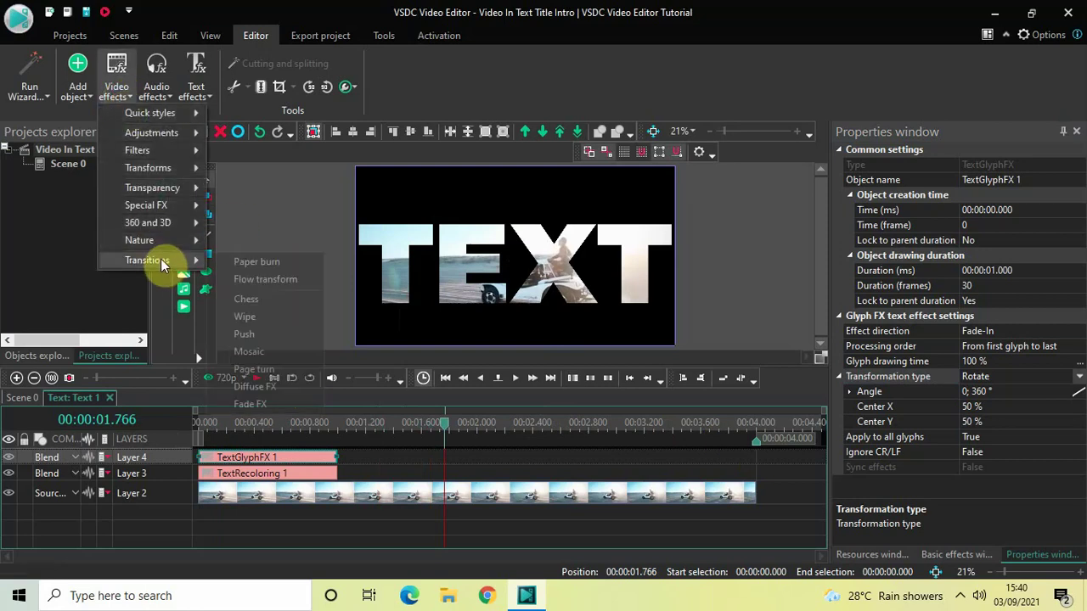
left_click(270, 335)
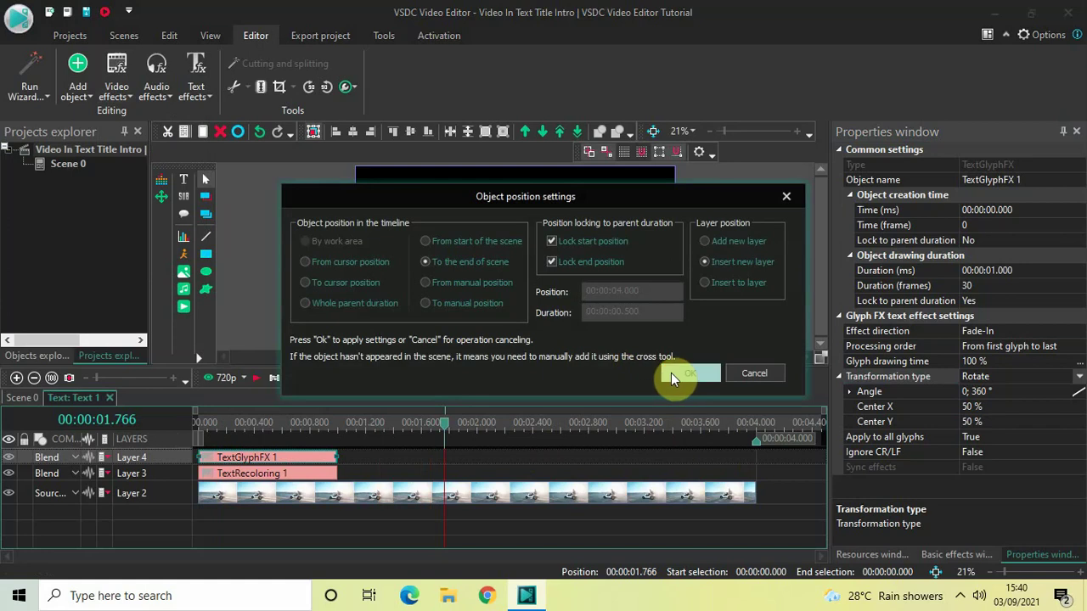
left_click(671, 373)
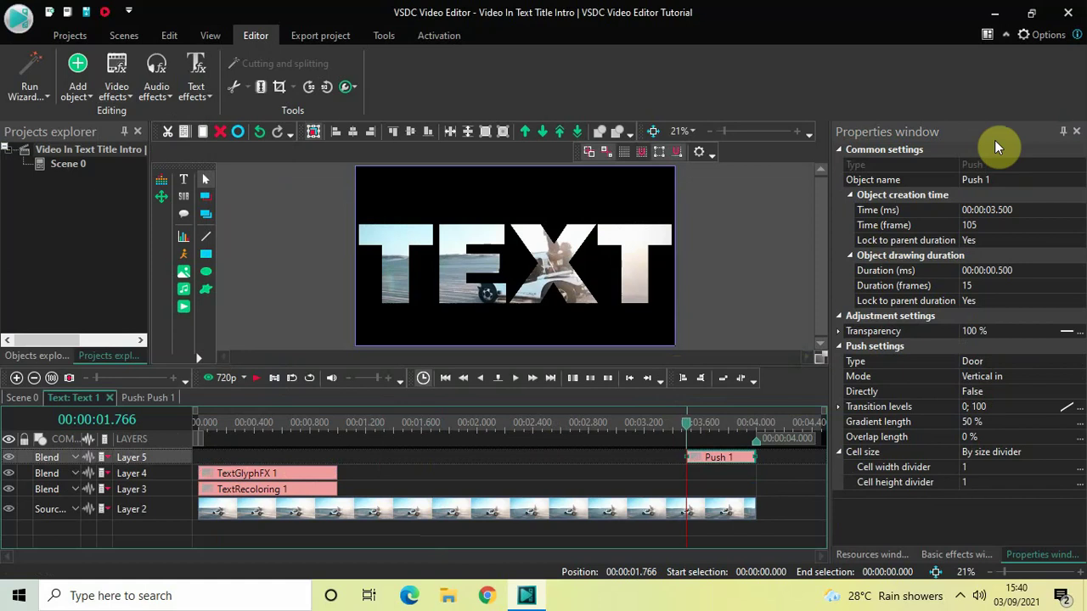
Step: Set Push 1 to push right to left with a 0% gradient length
left_click(1075, 363)
left_click(1077, 362)
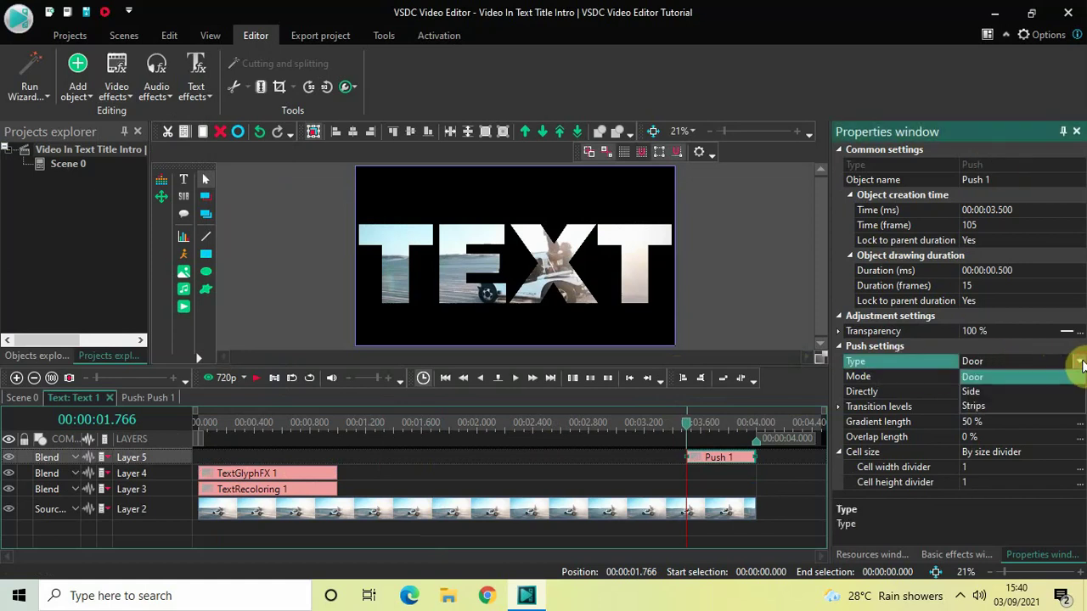
left_click(991, 391)
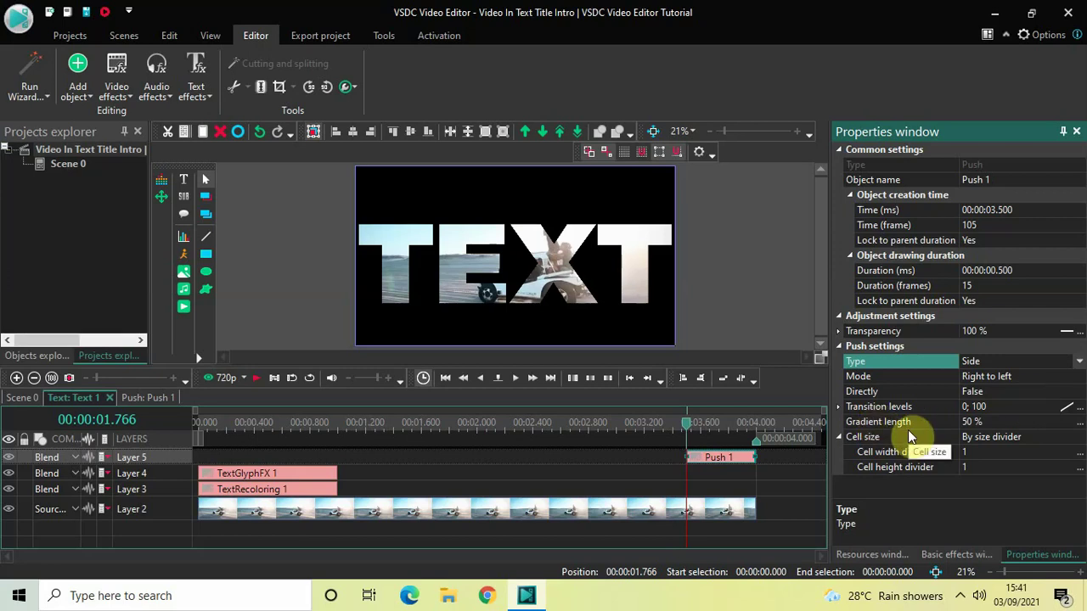
left_click(1001, 424)
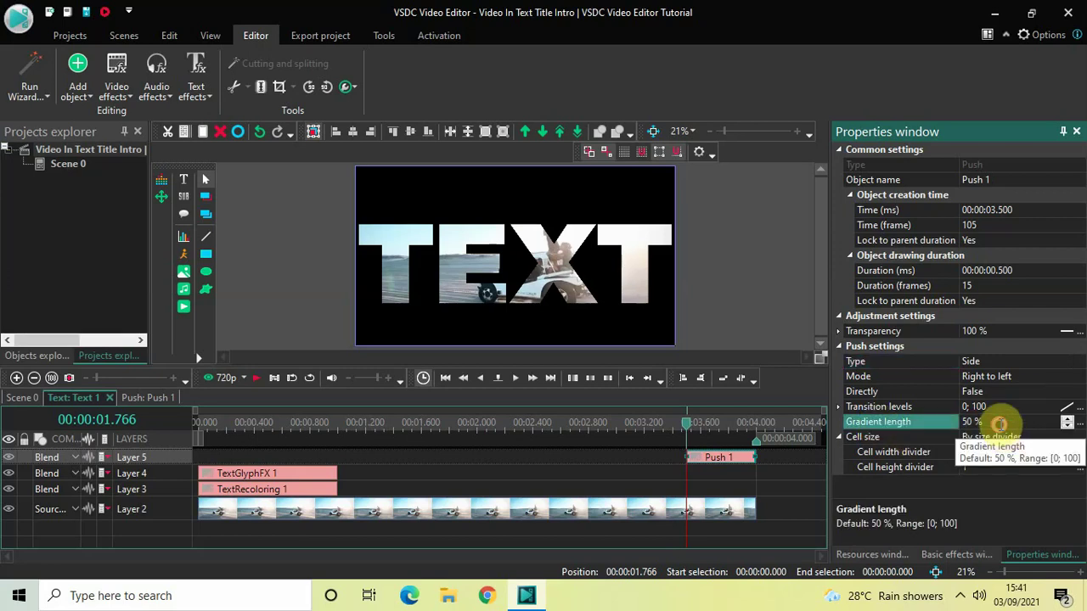
key("BackSpace")
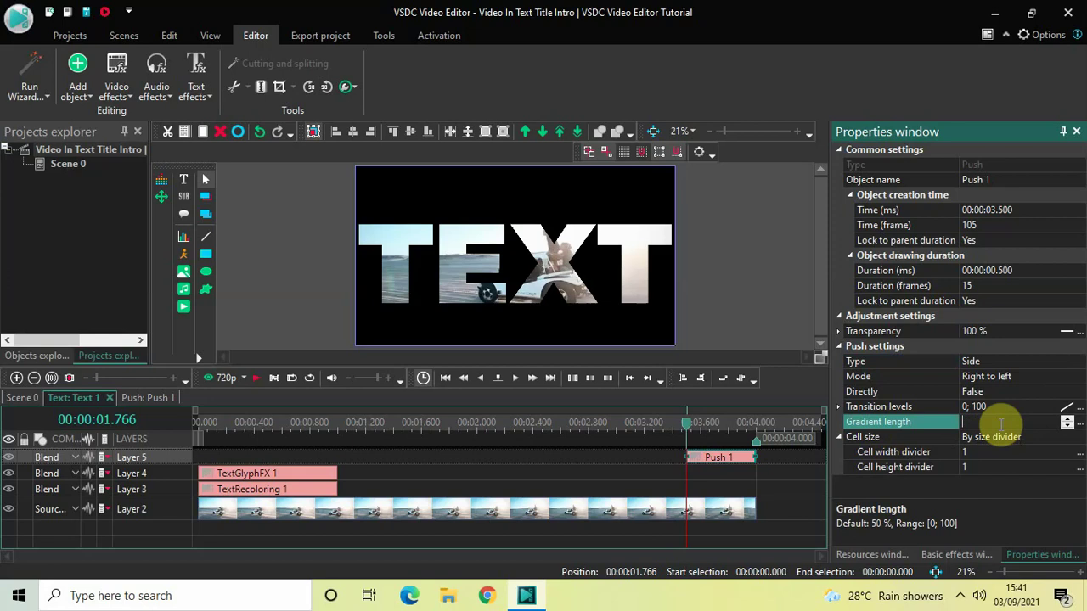
type("0")
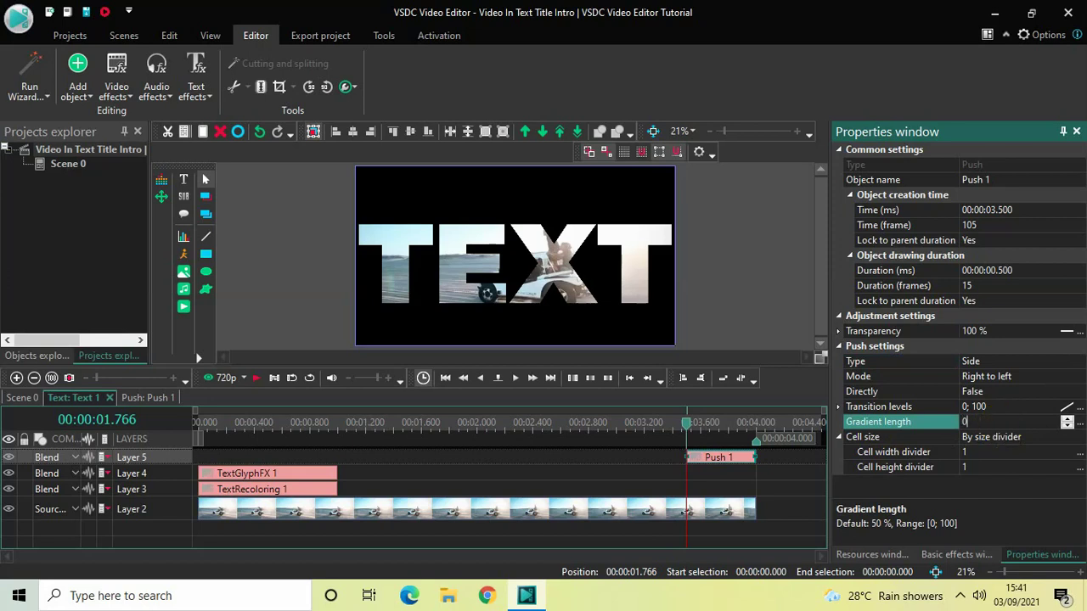
key("Return")
Step: Return to Scene 0 and play the TEXT title animation from the start
left_click(18, 398)
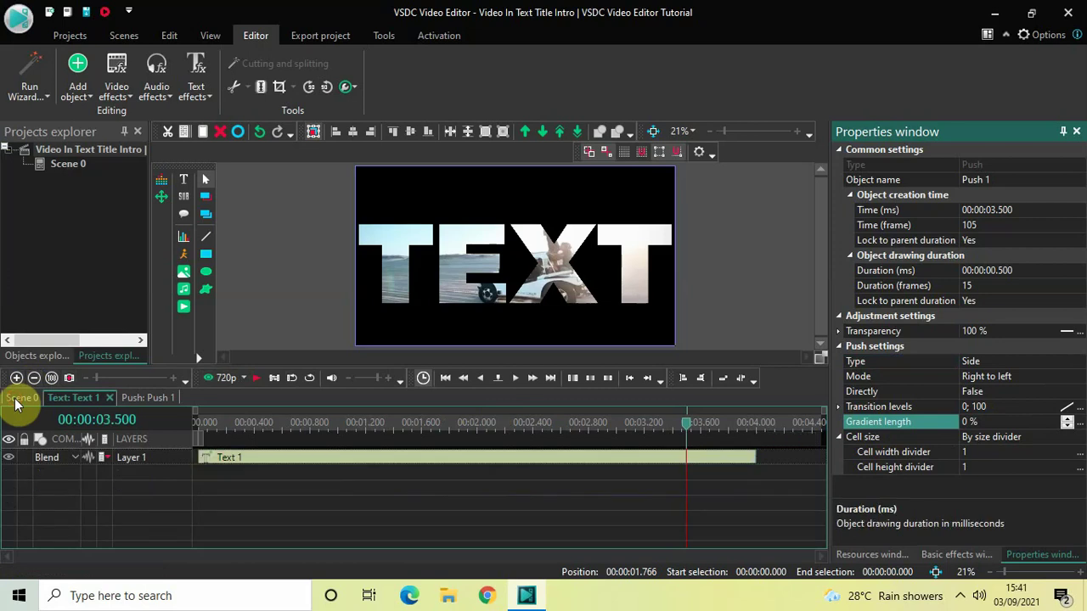
left_click(195, 419)
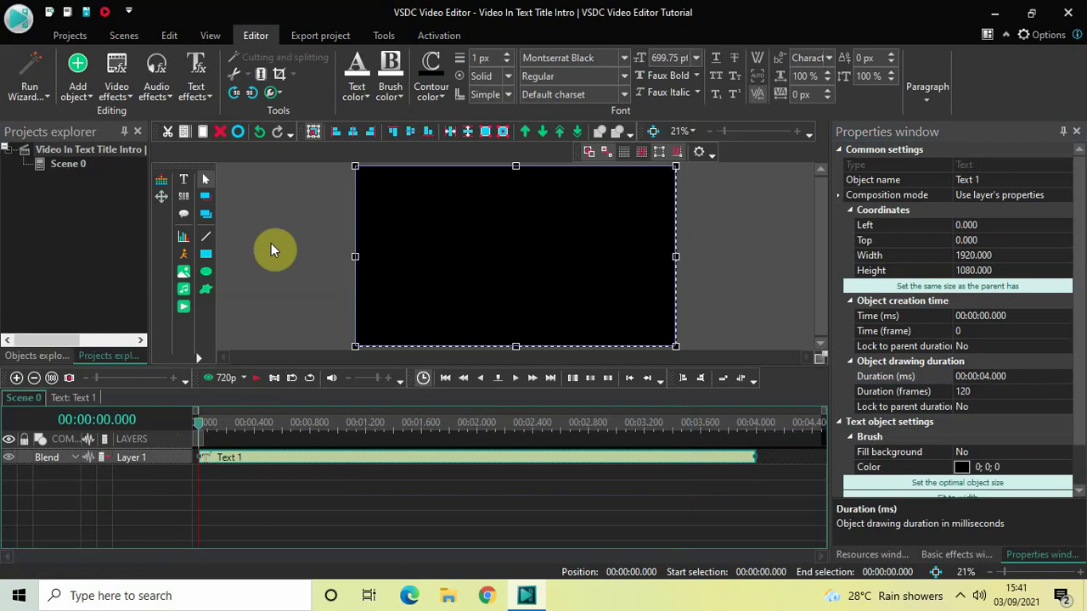
key("space")
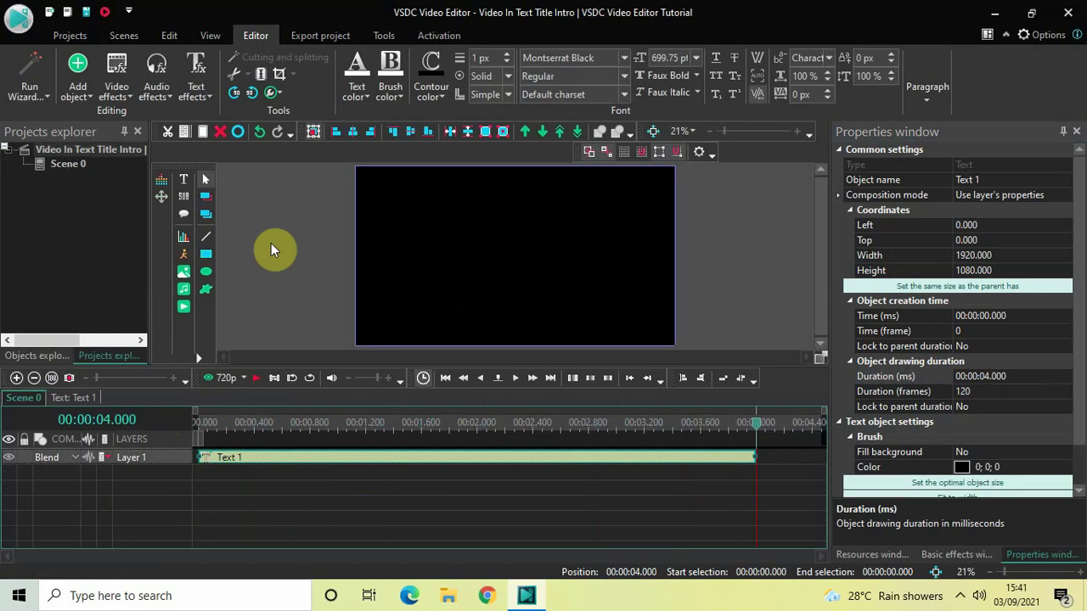
Step: Park the playhead at 00:00:03.500
left_click(384, 503)
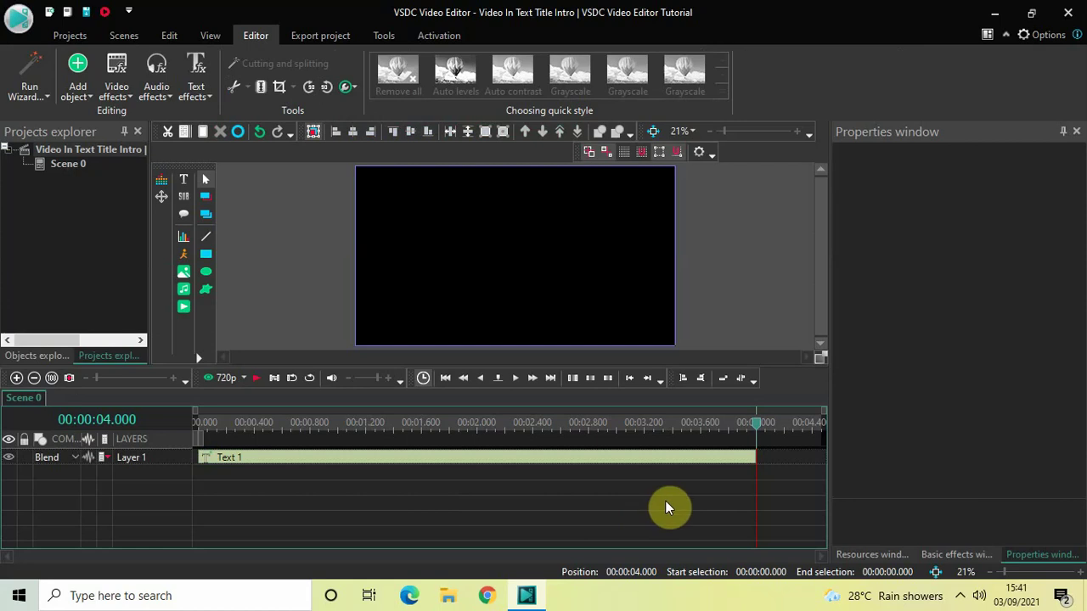
left_click(675, 424)
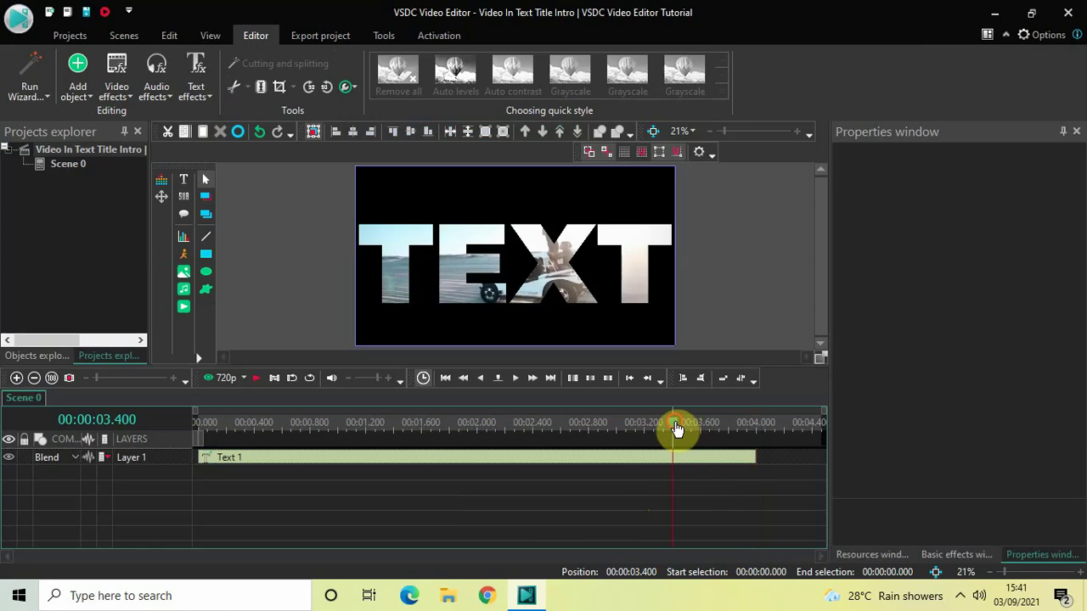
left_click_drag(677, 429, 689, 435)
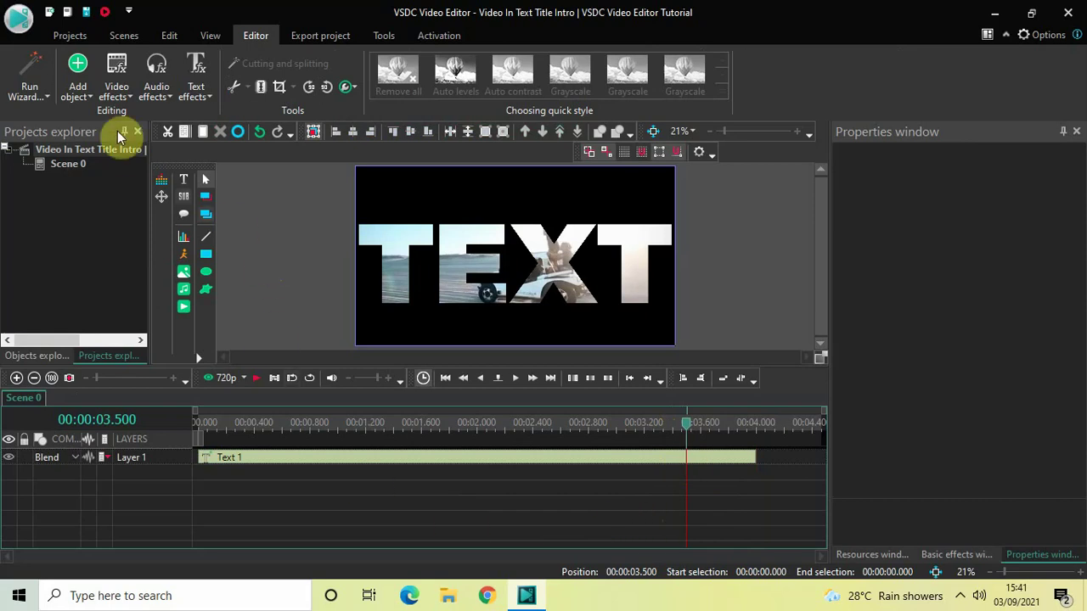
Step: Insert car ten.mp4 at the 3.5 s playhead and drag it below the TEXT title layer
left_click(74, 74)
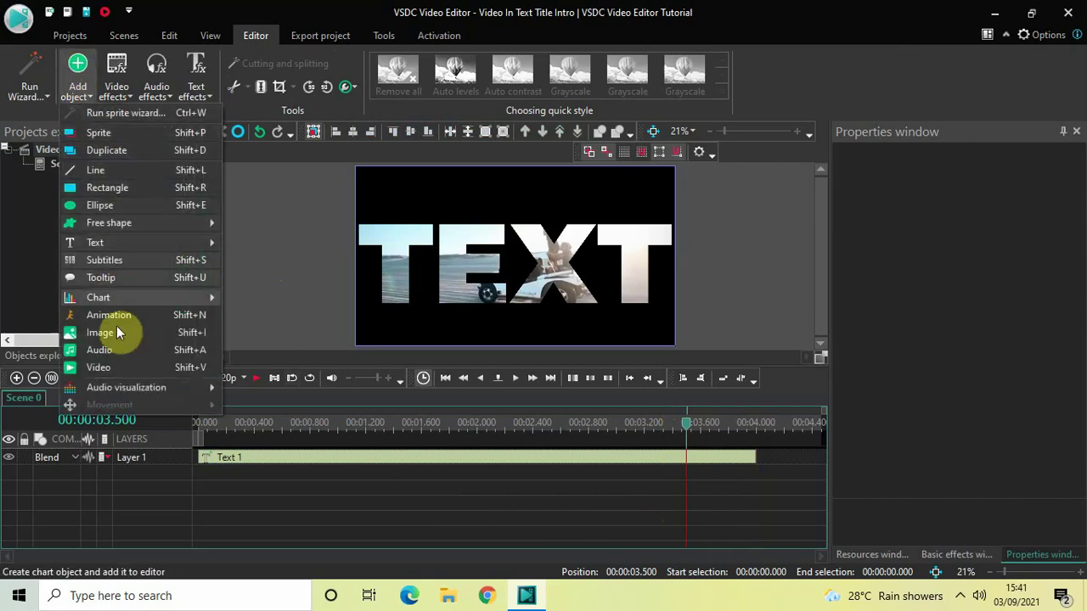
left_click(119, 365)
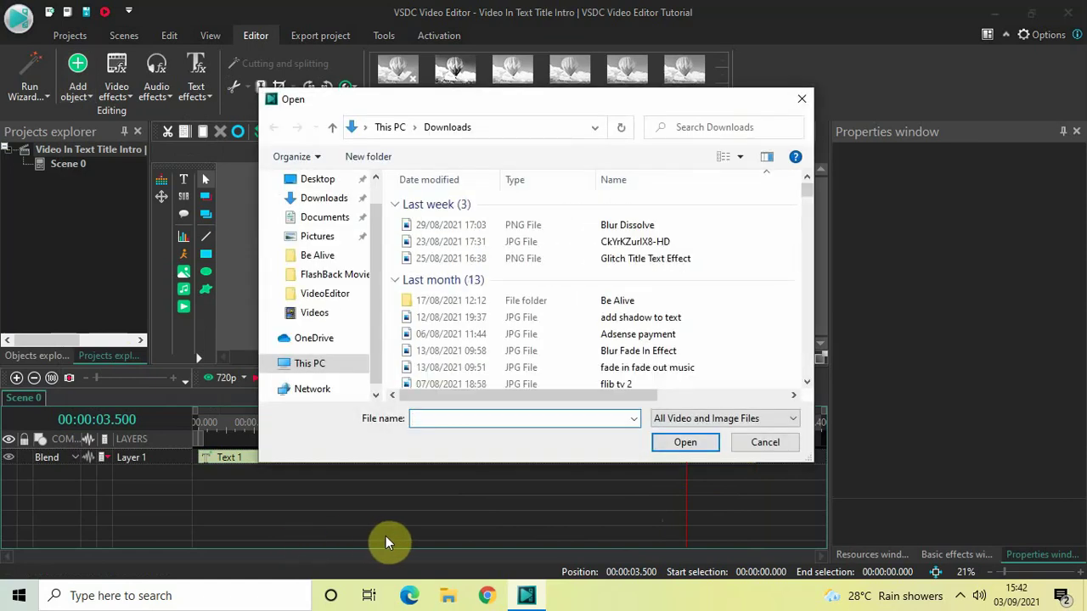
type("car")
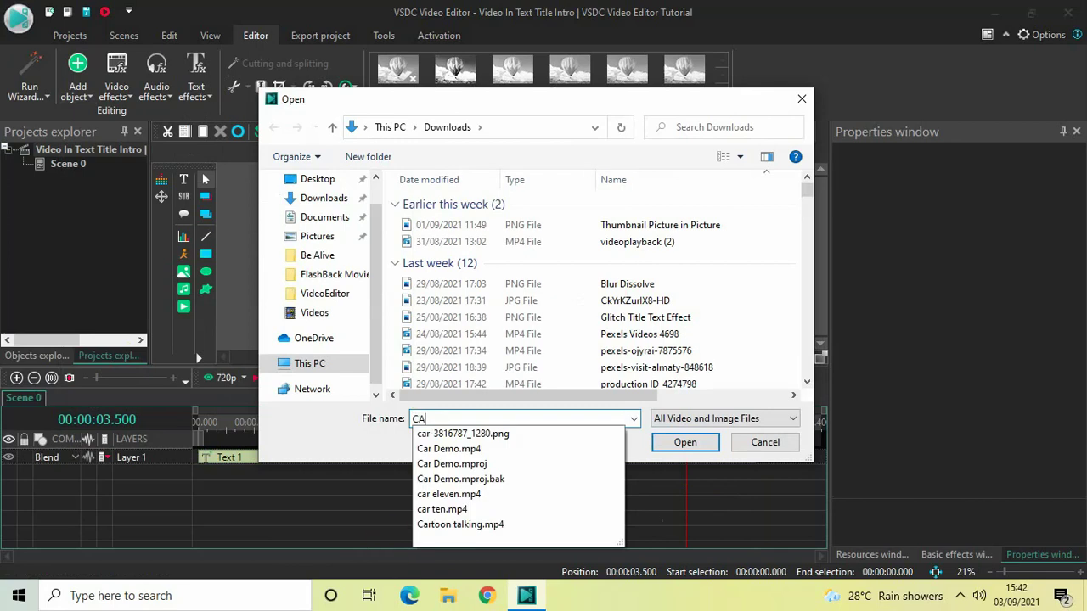
key("Down")
key("Down")
key("Down")
key("Down")
key("Down")
key("Down")
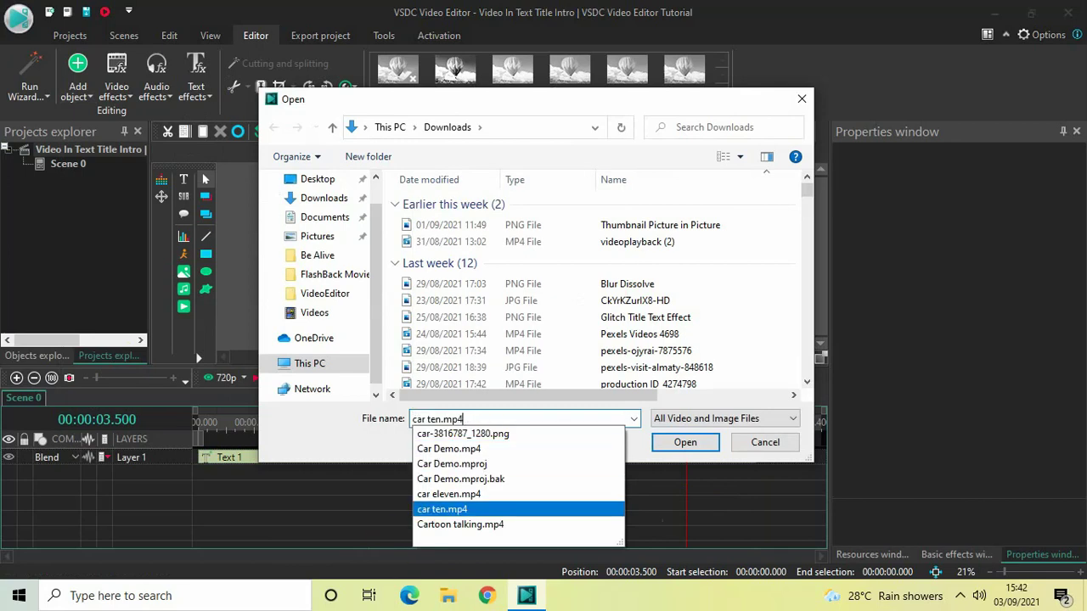
key("Return")
key("Return")
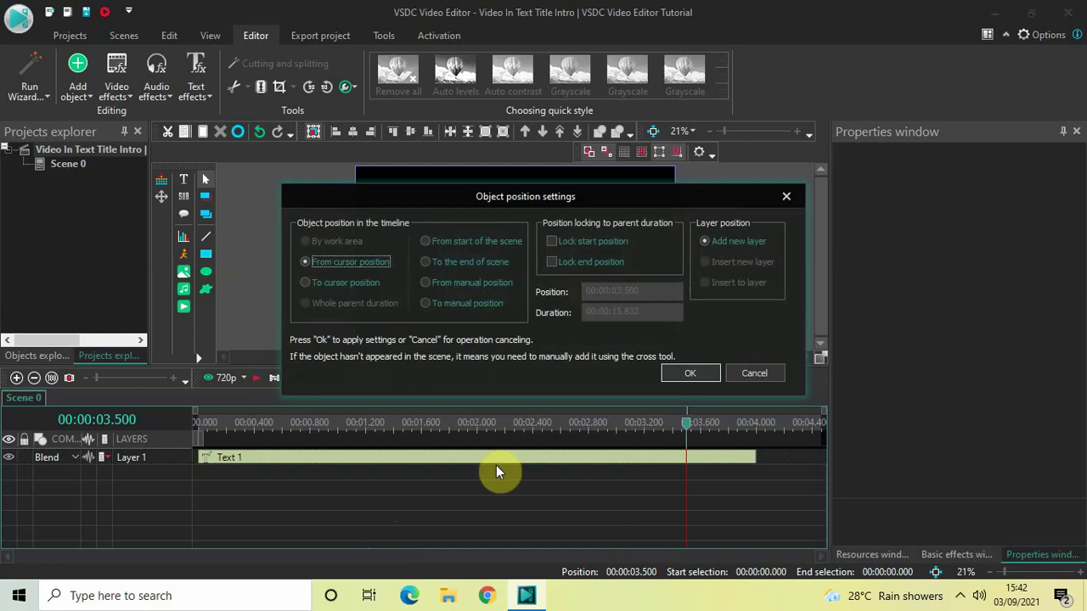
left_click(693, 373)
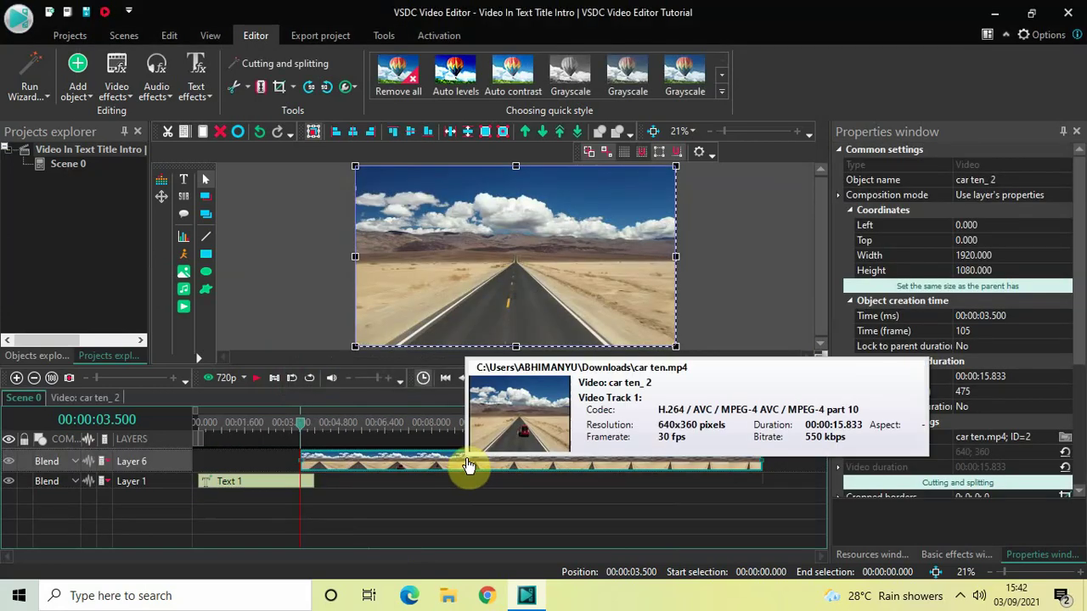
left_click_drag(468, 465, 468, 493)
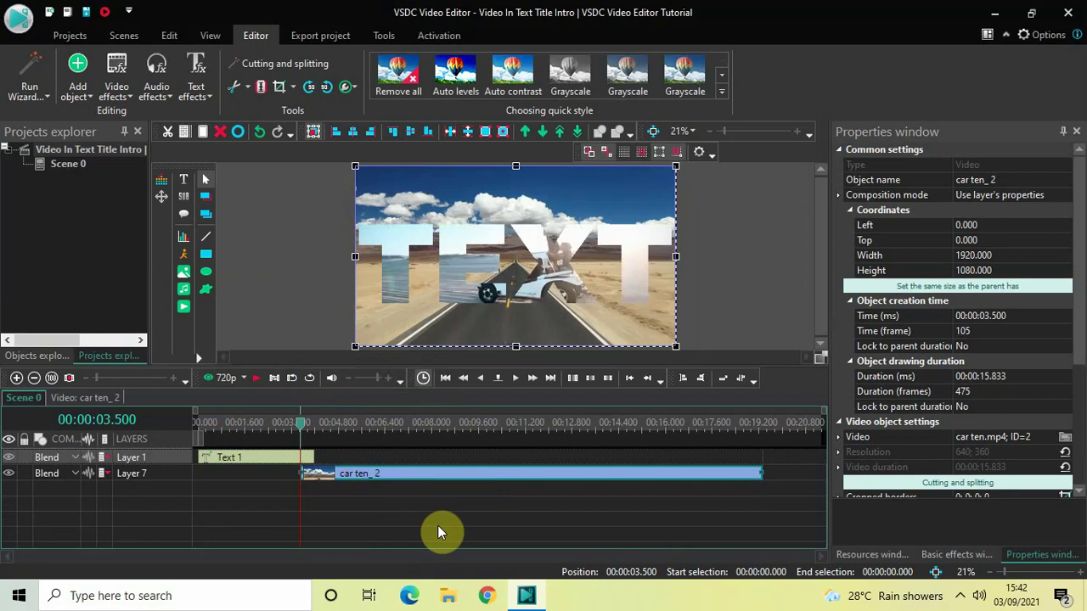
Step: Open the car ten_2 clip's own timeline
double_click(461, 475)
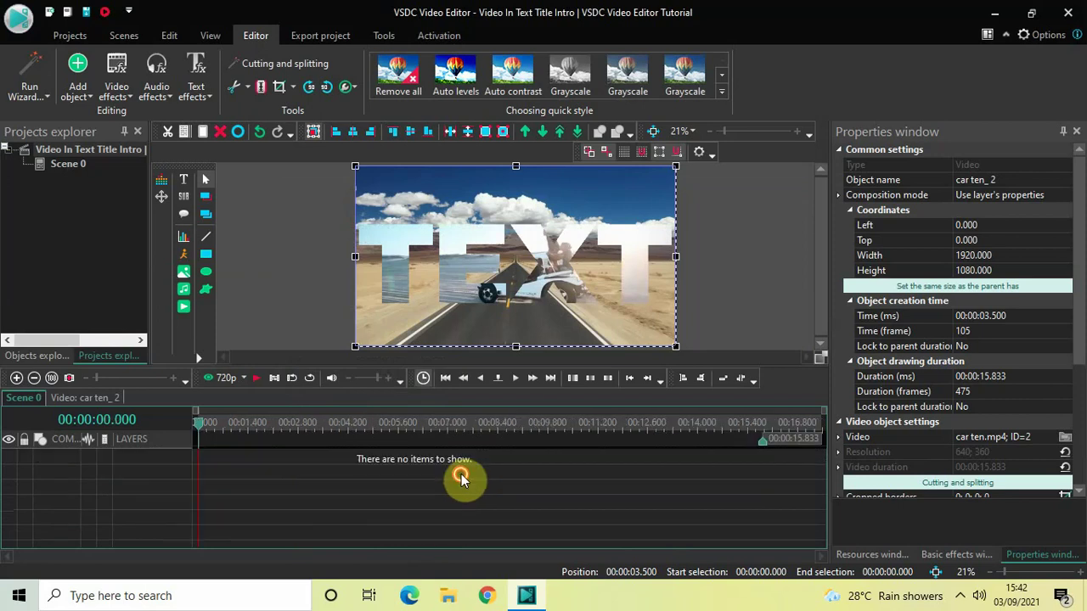
Step: Add a Push transition inside the car clip and drag it to the timeline's start
left_click(120, 81)
mouse_move(167, 260)
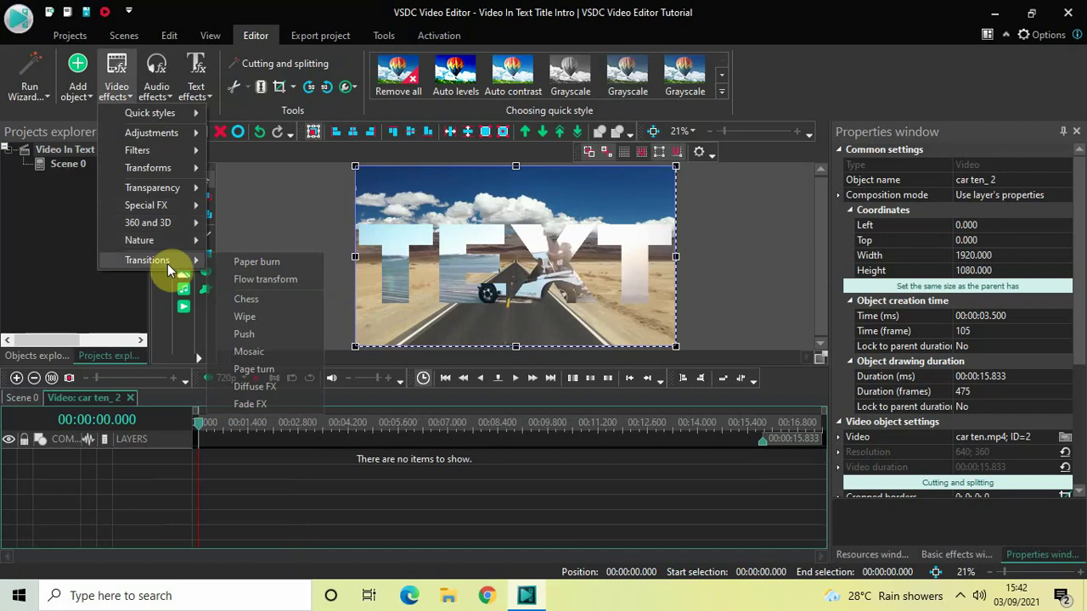
left_click(264, 330)
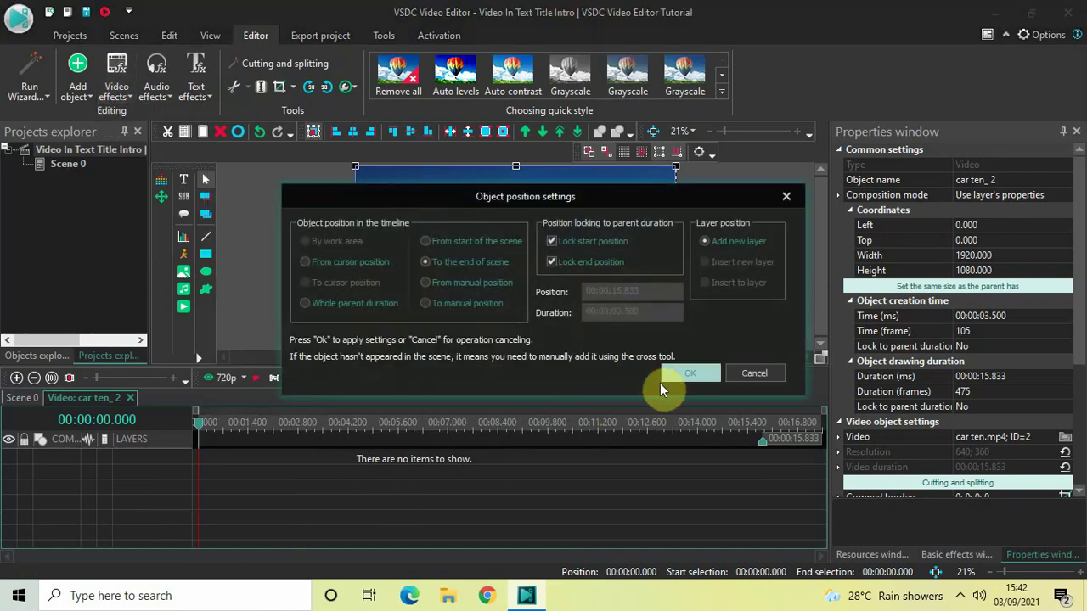
left_click(691, 378)
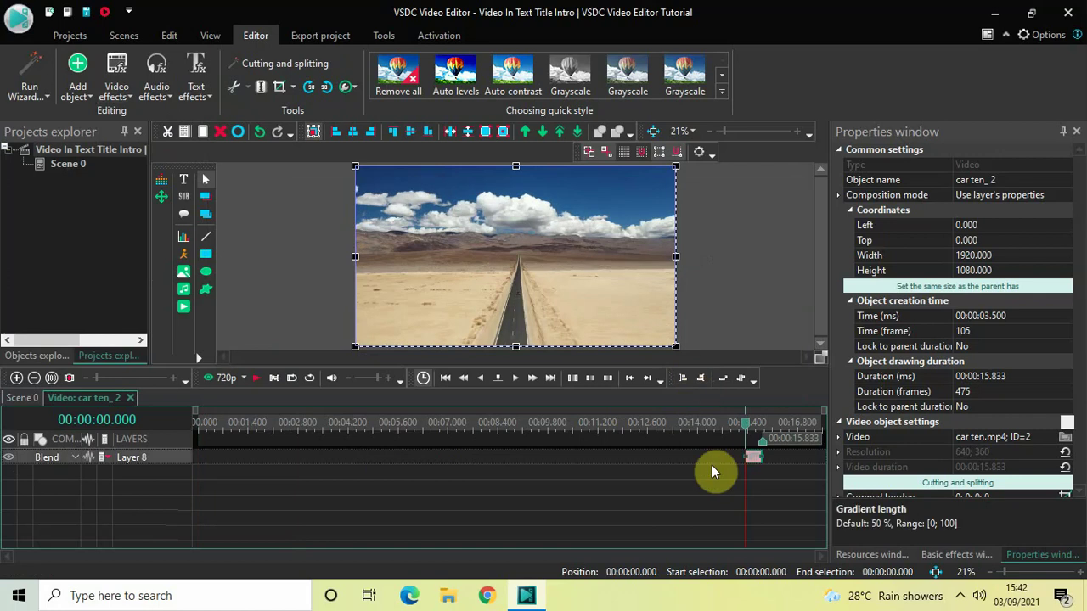
left_click(755, 465)
left_click_drag(755, 465, 108, 401)
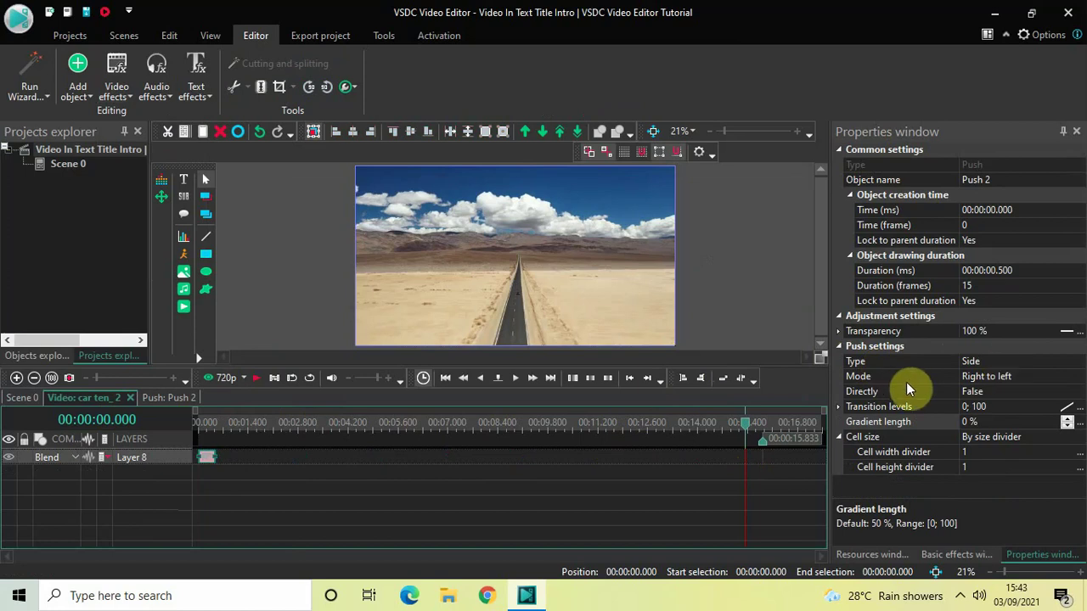
Step: Set Push 2's Mode to Left to right and Directly to True
left_click(1079, 382)
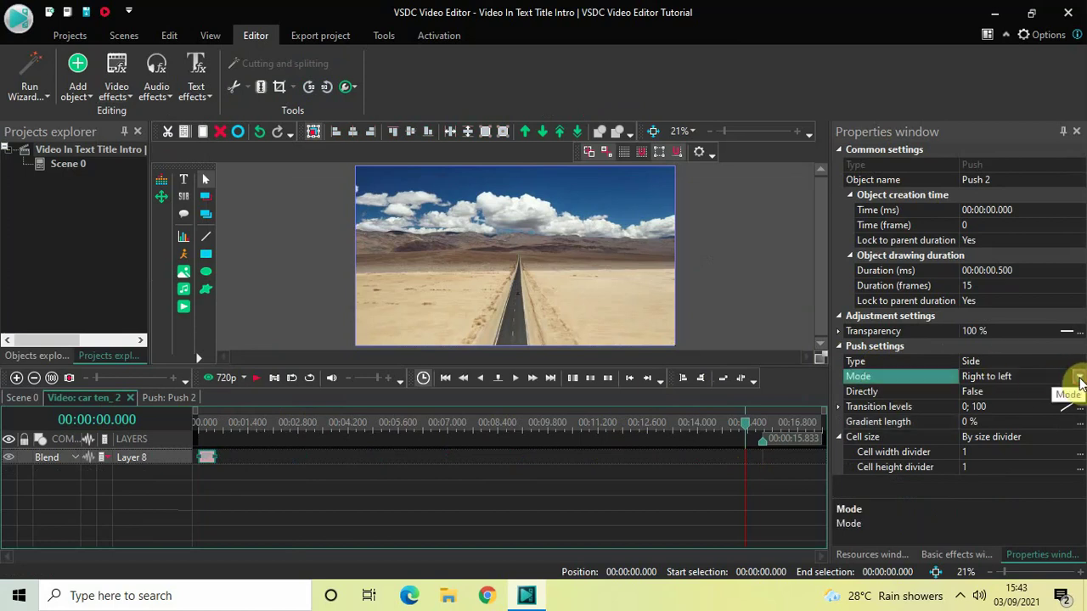
left_click(1079, 379)
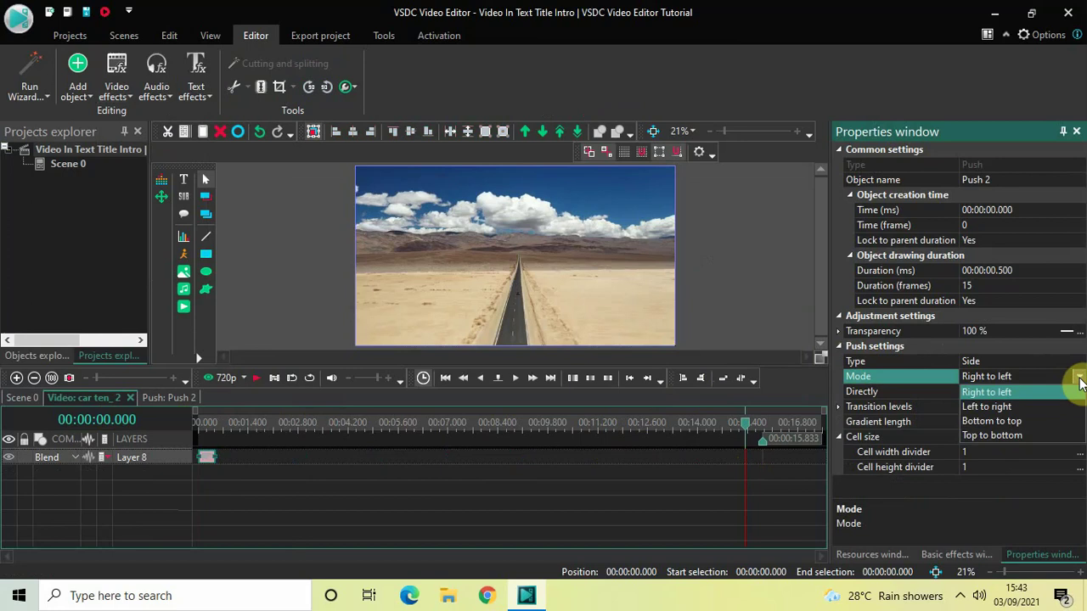
left_click(997, 407)
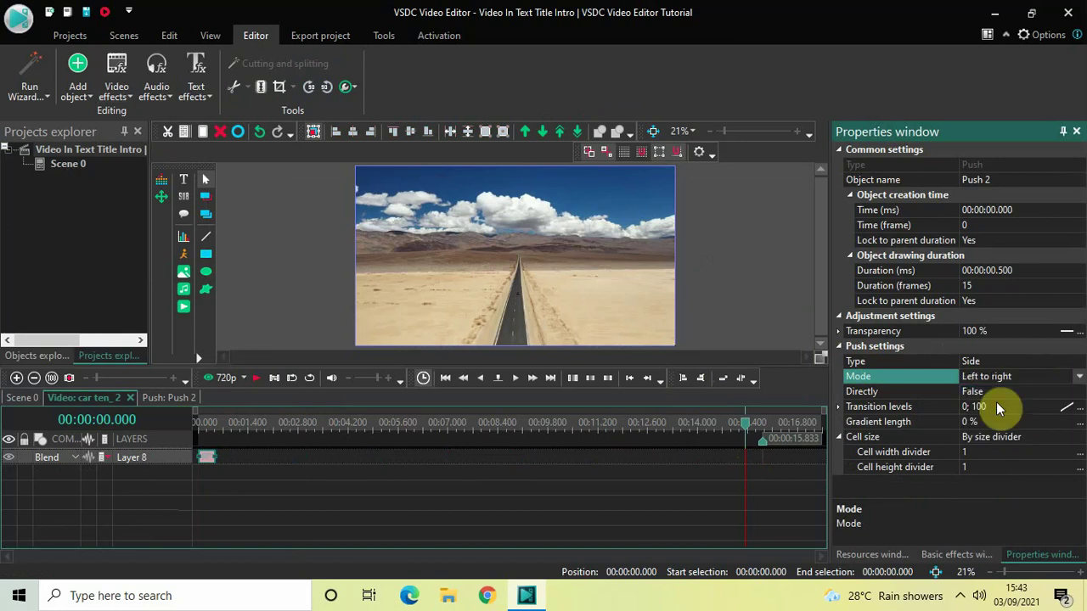
left_click(1080, 395)
left_click(1080, 393)
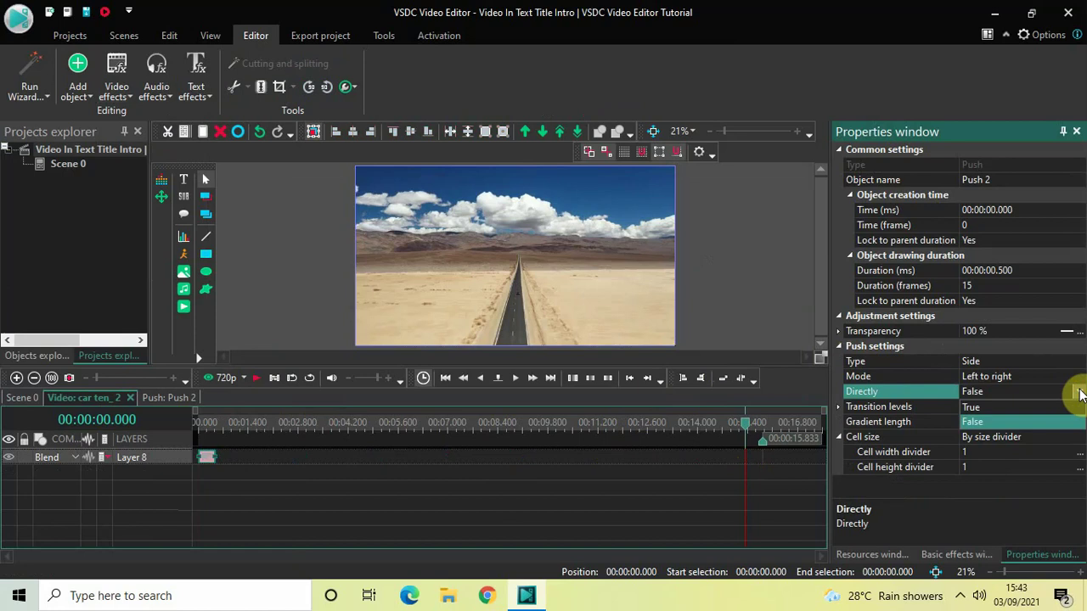
left_click(1005, 407)
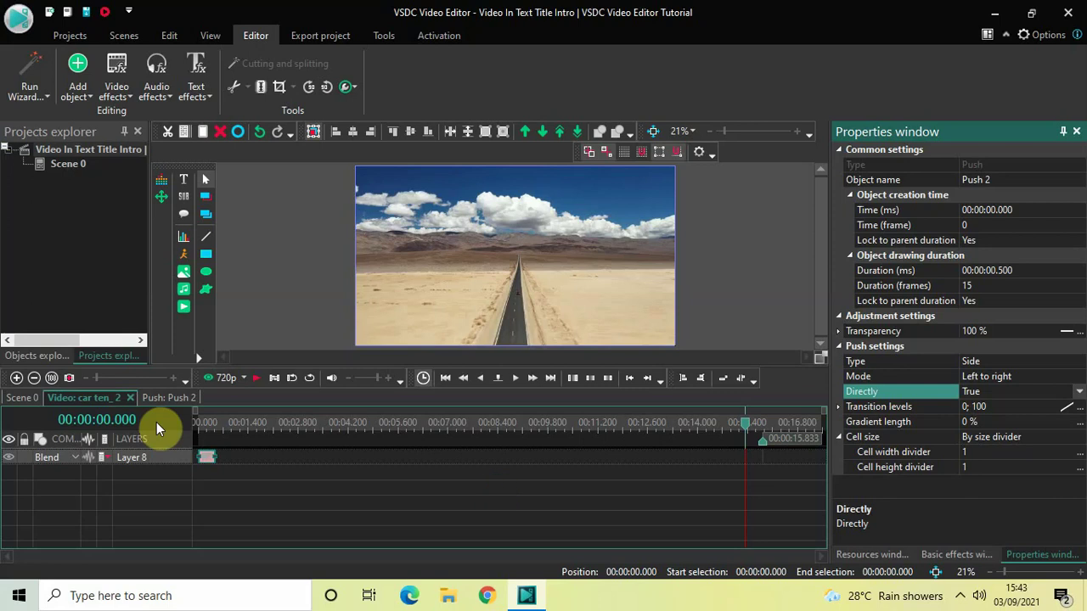
Step: Back on Scene 0, replay the intro from the start to check the title-to-road flow
left_click(21, 398)
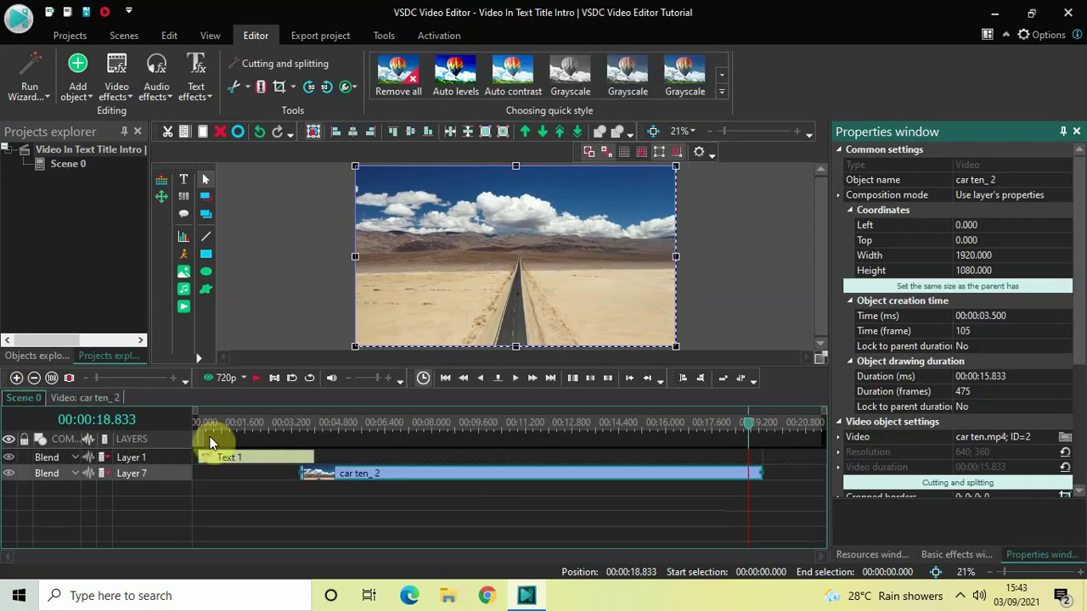
left_click(197, 424)
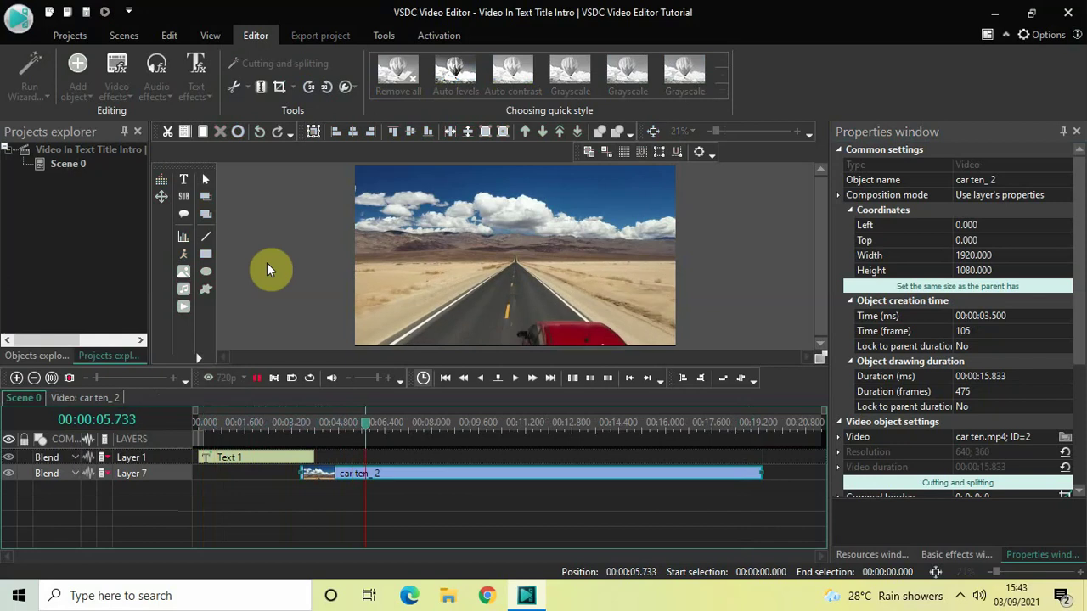
key("space")
left_click(196, 426)
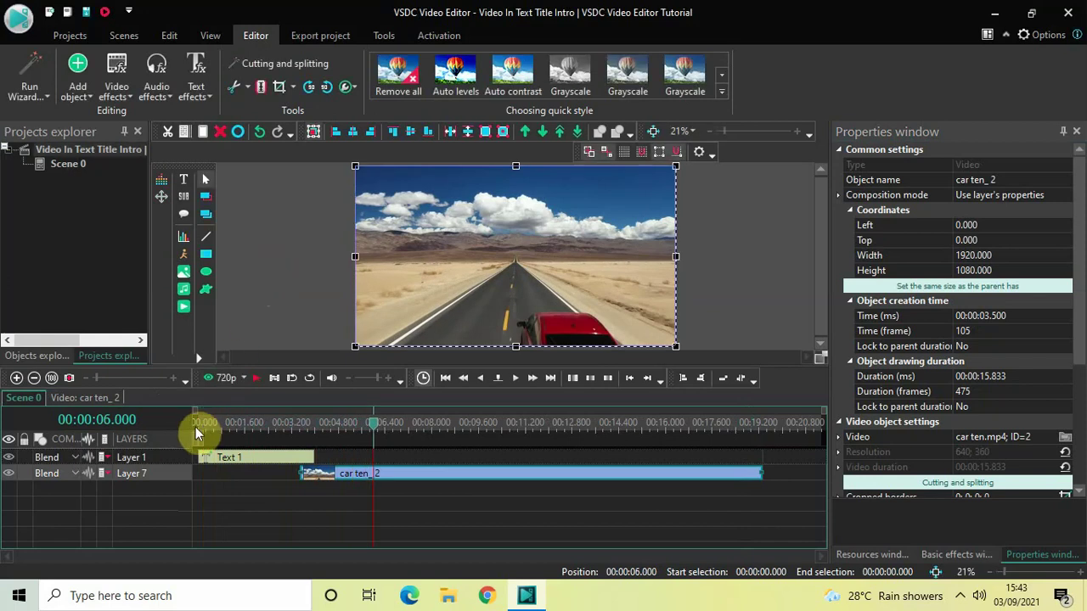
key("space")
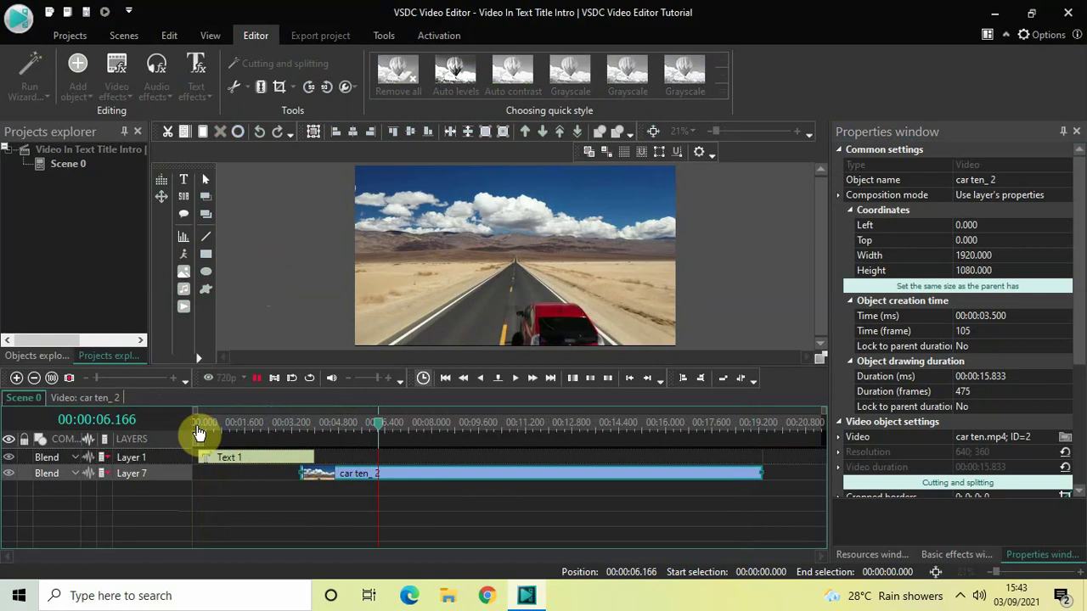
left_click(197, 427)
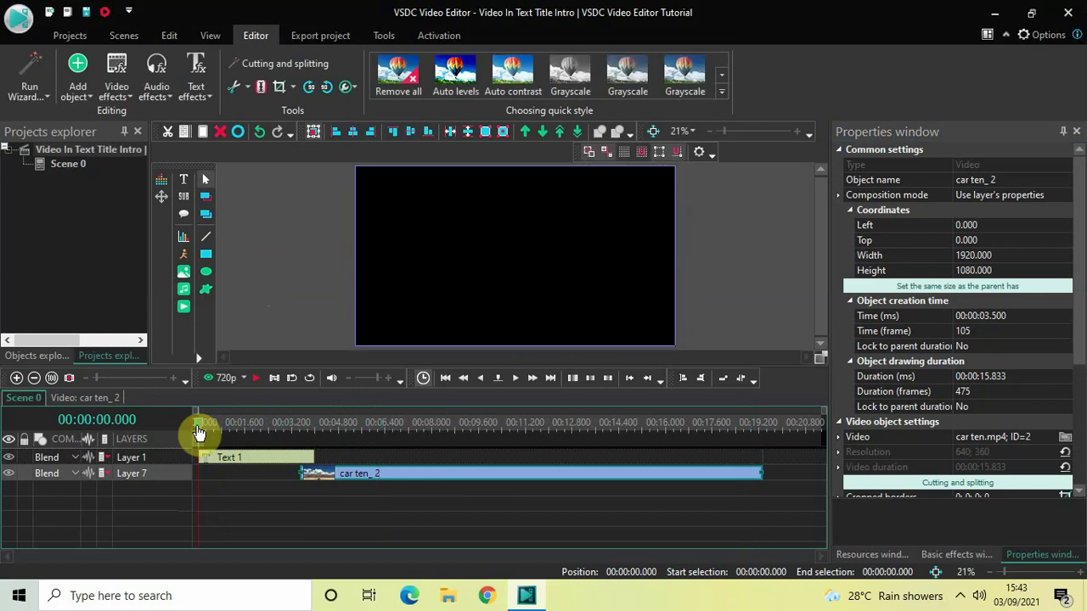
key("space")
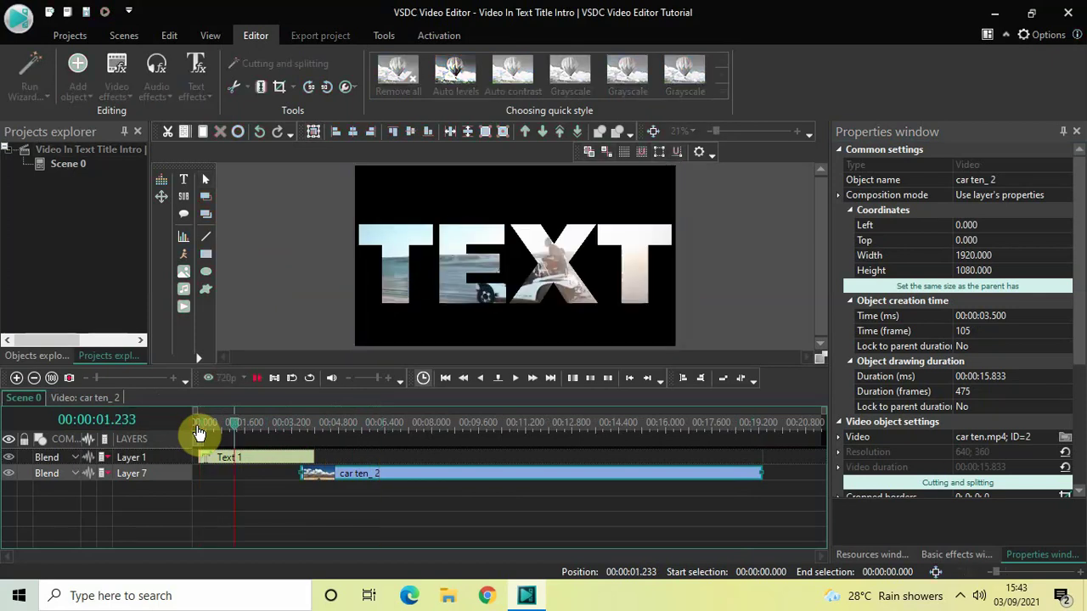